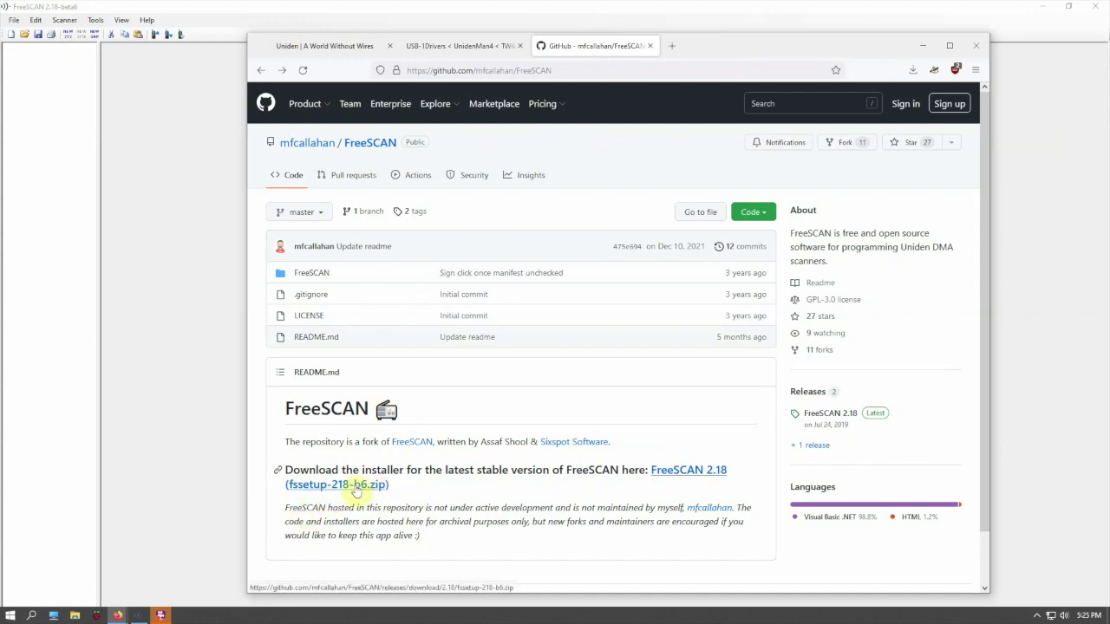
Step: Start downloading the FreeSCAN 2.18 installer fssetup-218-b6.zip from the GitHub README link
left_click(356, 486)
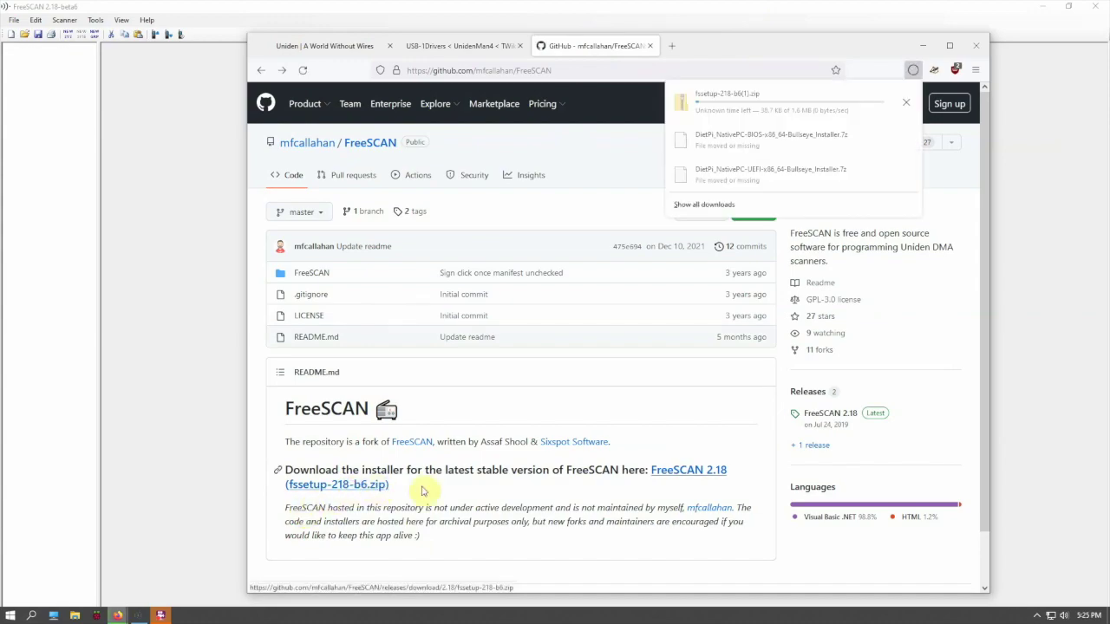
left_click(911, 69)
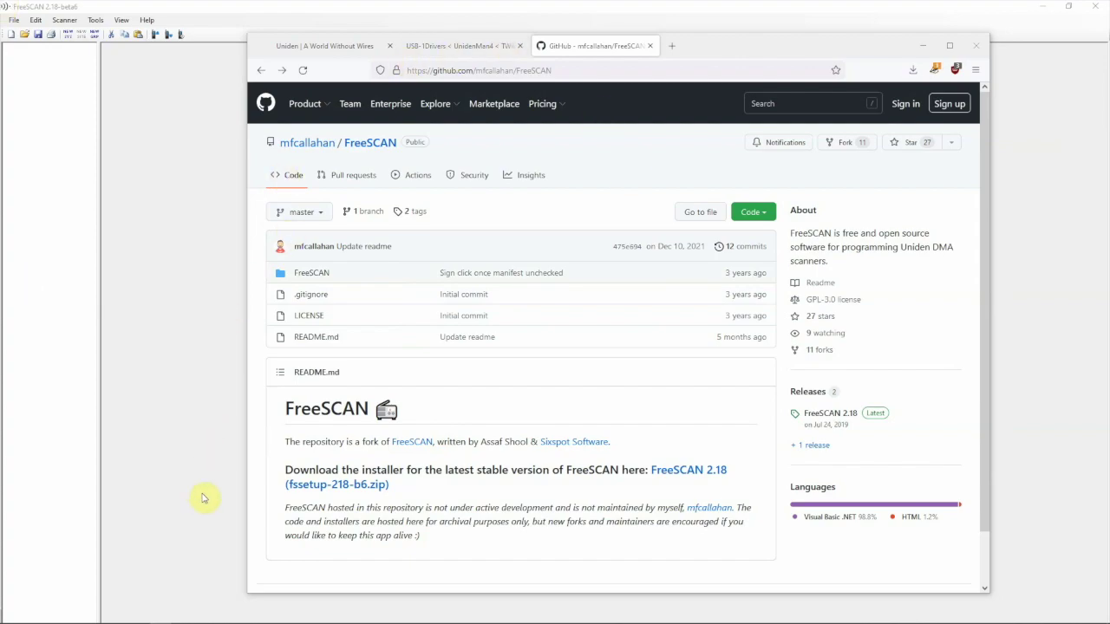
Step: Review the Uniden USB-1 supported scanner models and PL-2303 driver installer names, then return to FreeSCAN
left_click(426, 48)
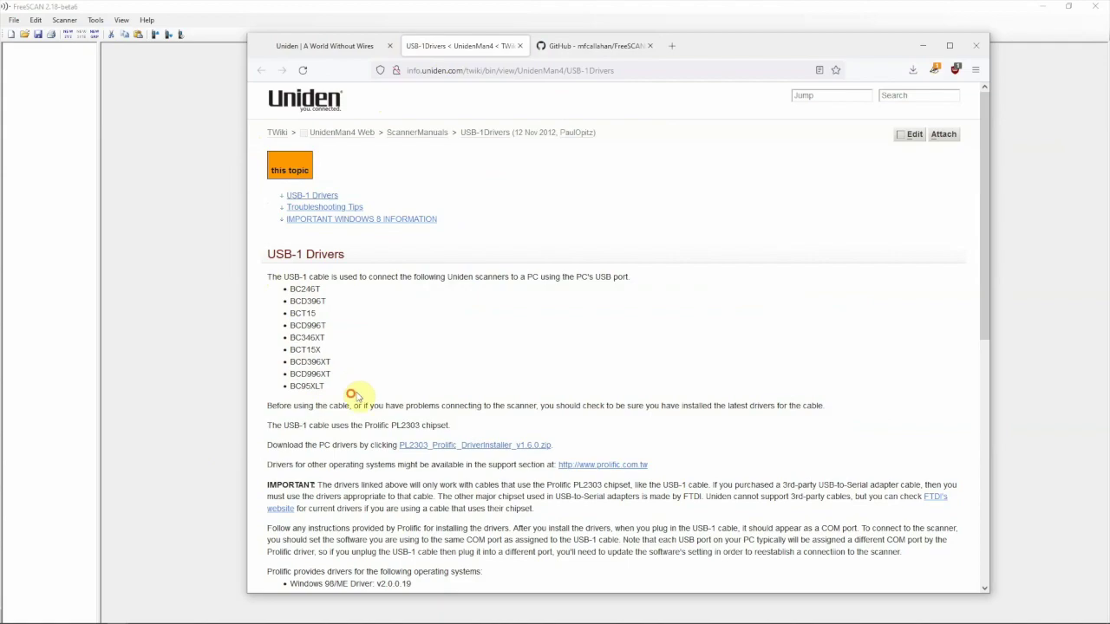
left_click_drag(322, 390, 292, 288)
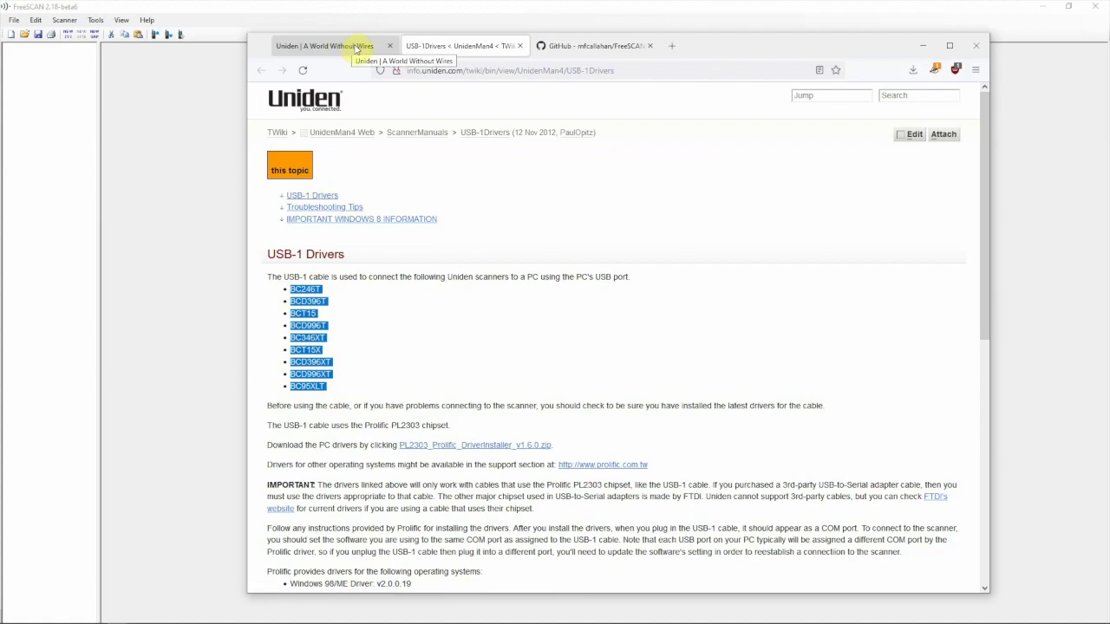
left_click(354, 48)
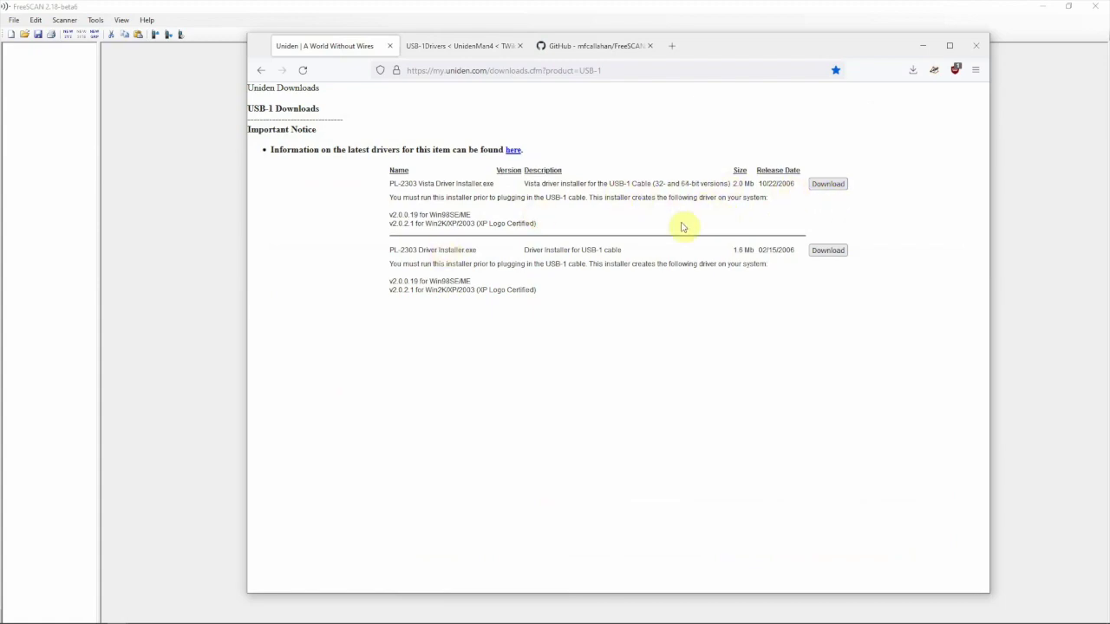
left_click_drag(393, 184, 508, 188)
left_click(501, 218)
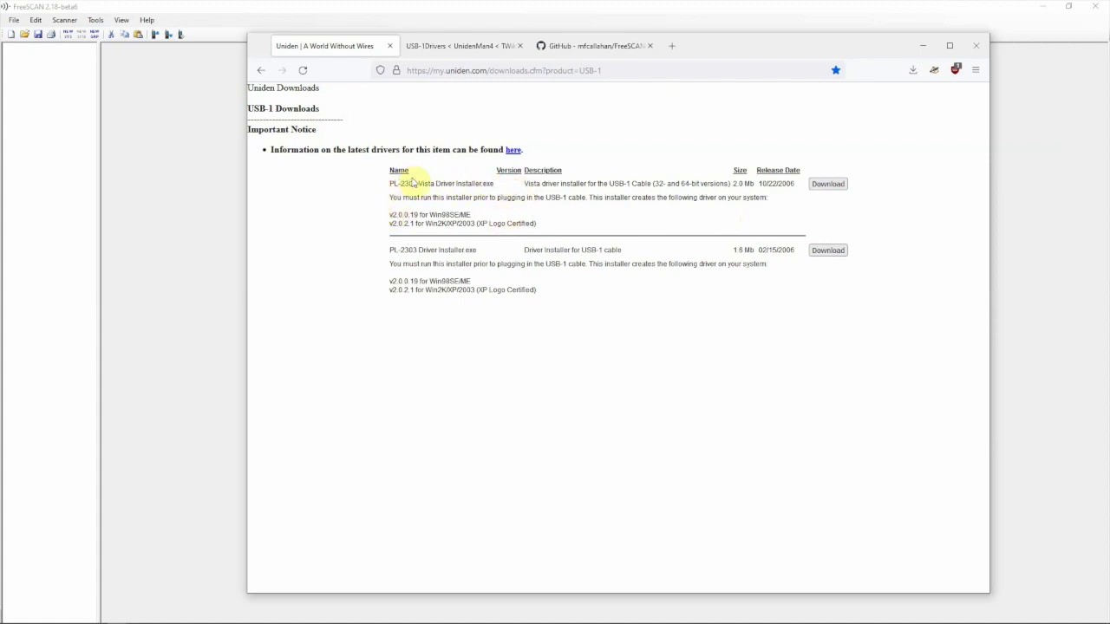
left_click_drag(418, 184, 543, 189)
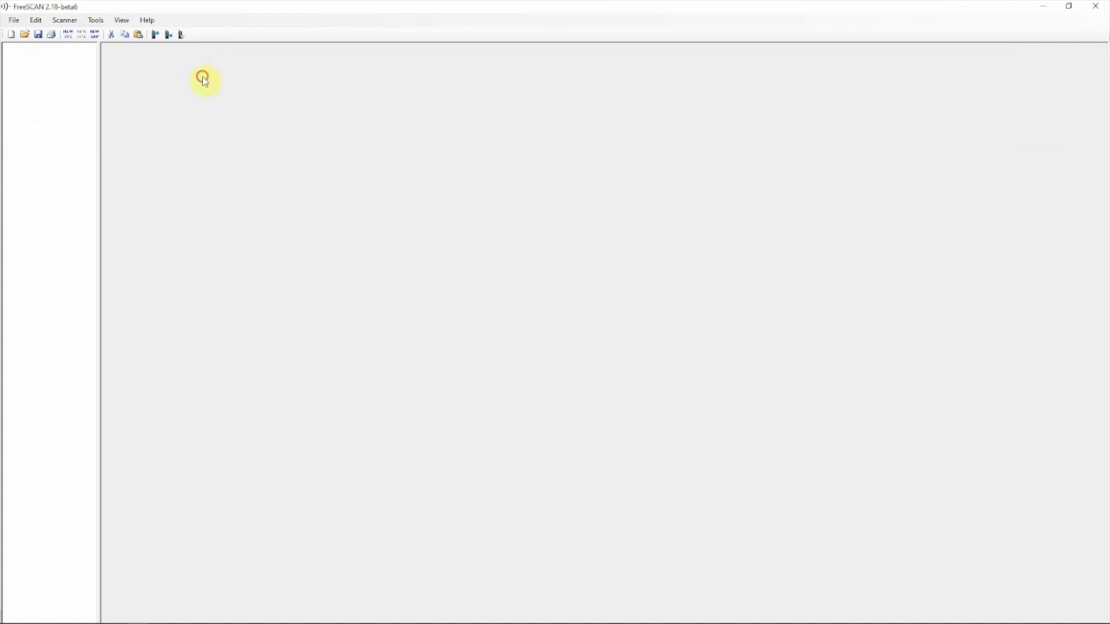
left_click(214, 75)
Step: Bring up the Read from scanner dialog, centred on screen, with its COM Port Settings
left_click(169, 35)
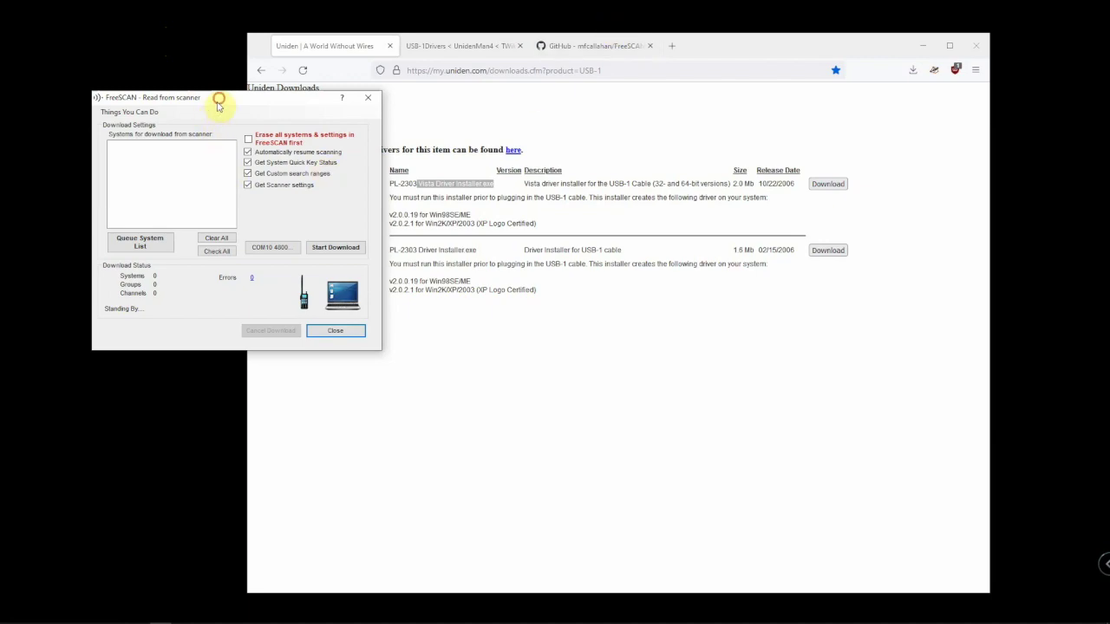
left_click_drag(218, 102, 574, 177)
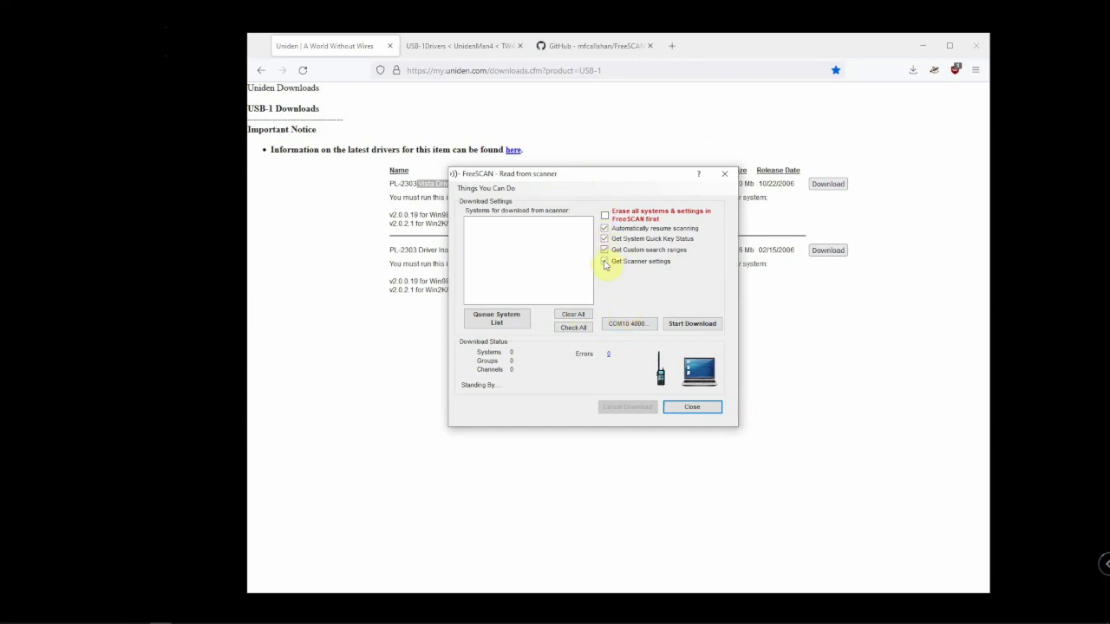
left_click(621, 327)
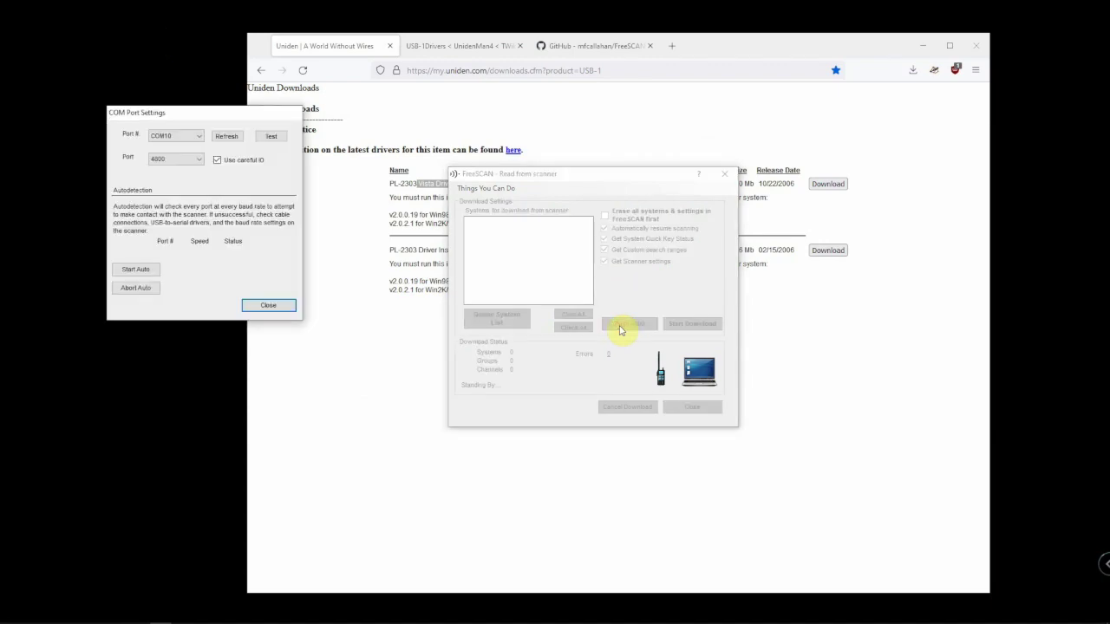
Step: Auto-detect the BCT15X scanner on COM10 at 4800 baud and acknowledge the detection message
left_click_drag(203, 113, 535, 205)
left_click(525, 228)
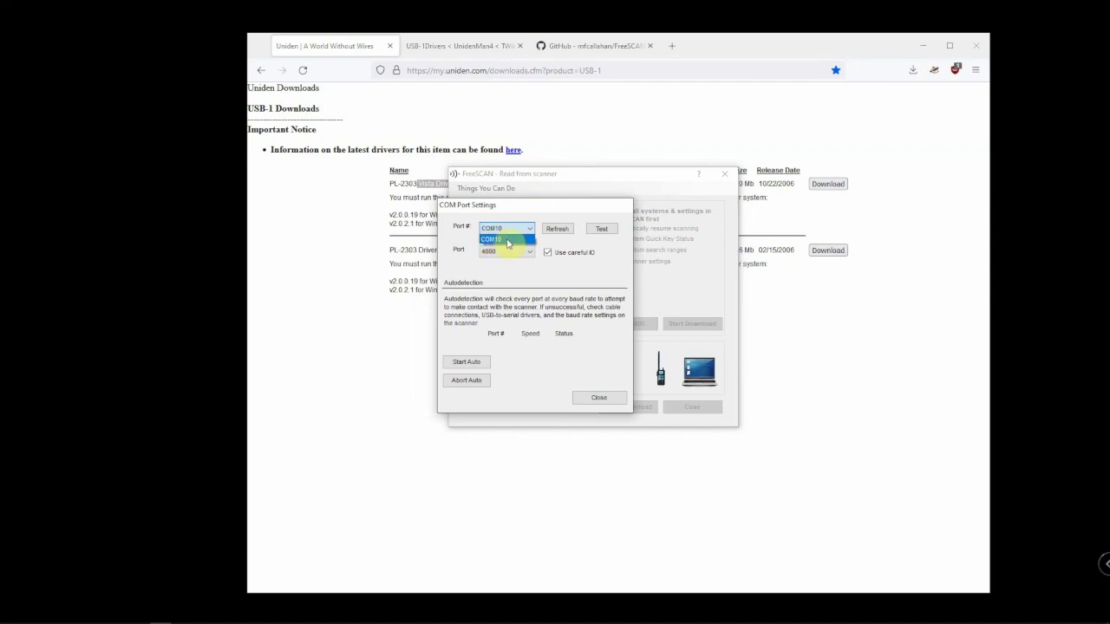
left_click(589, 244)
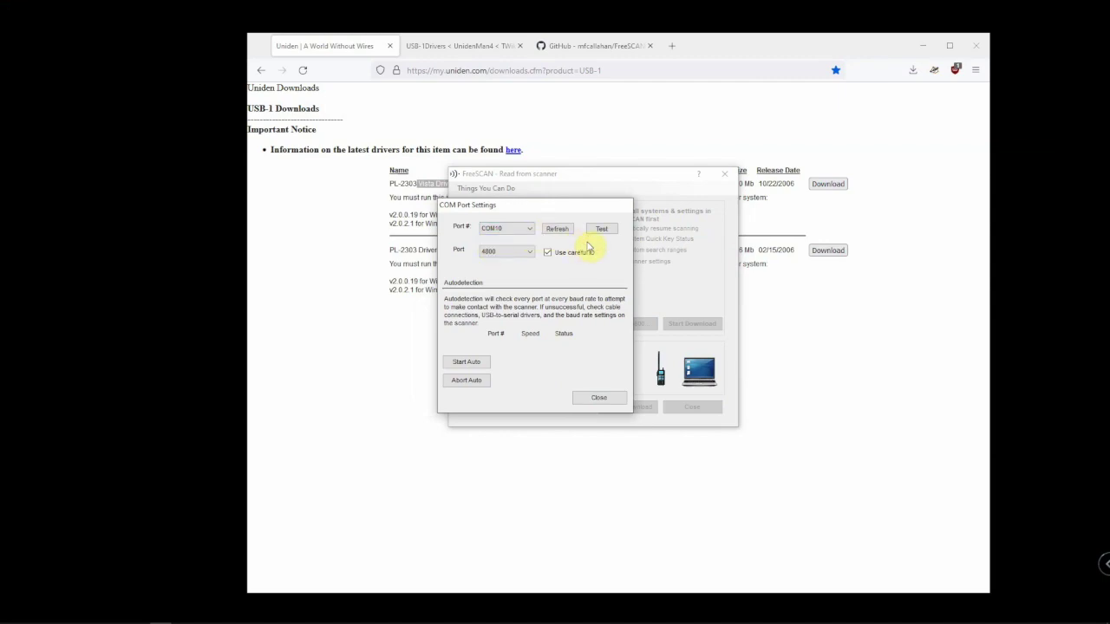
left_click(544, 230)
left_click(515, 228)
left_click(515, 228)
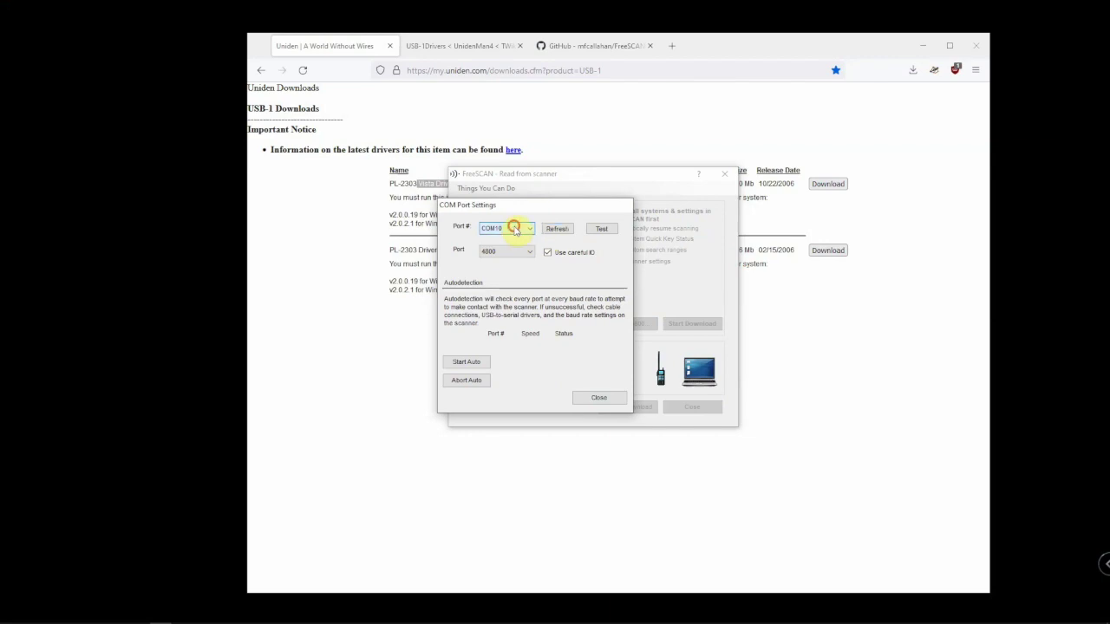
left_click(467, 368)
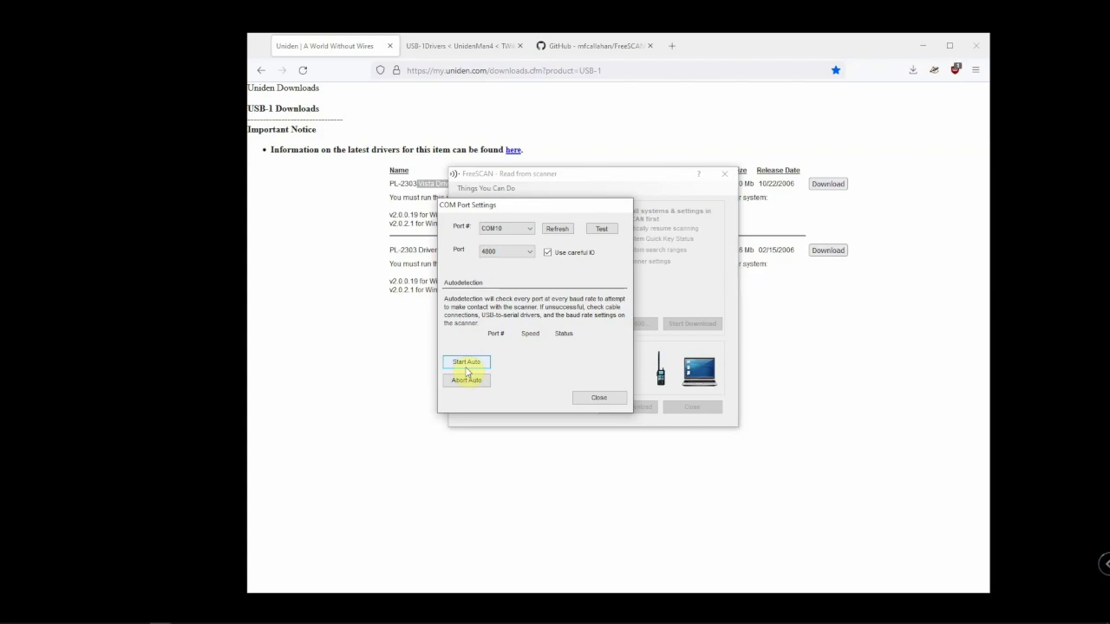
left_click(468, 366)
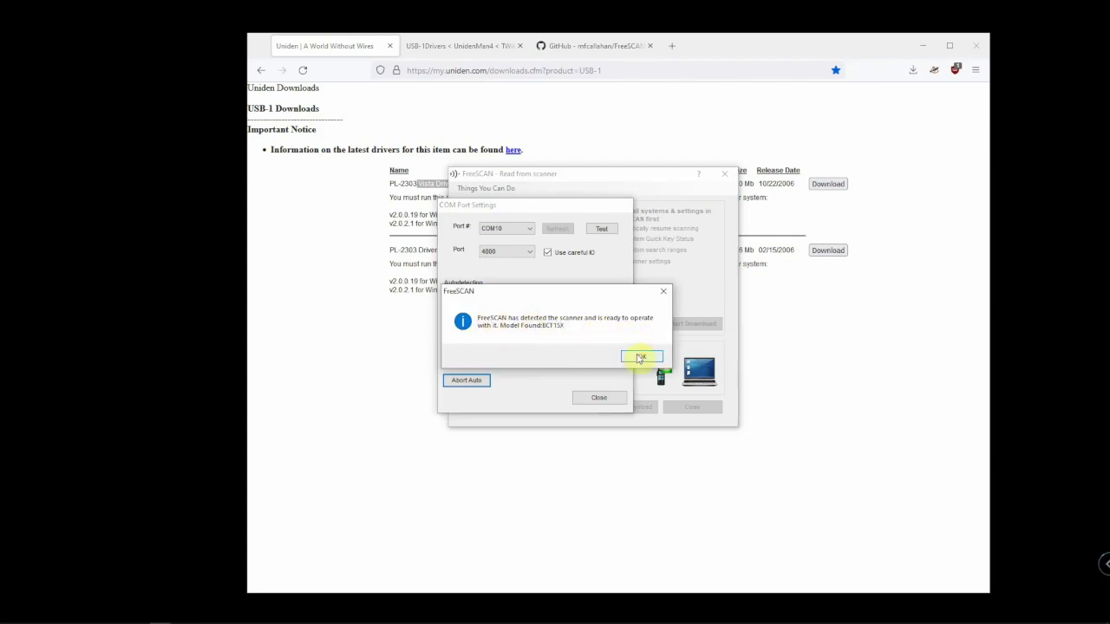
left_click(573, 326)
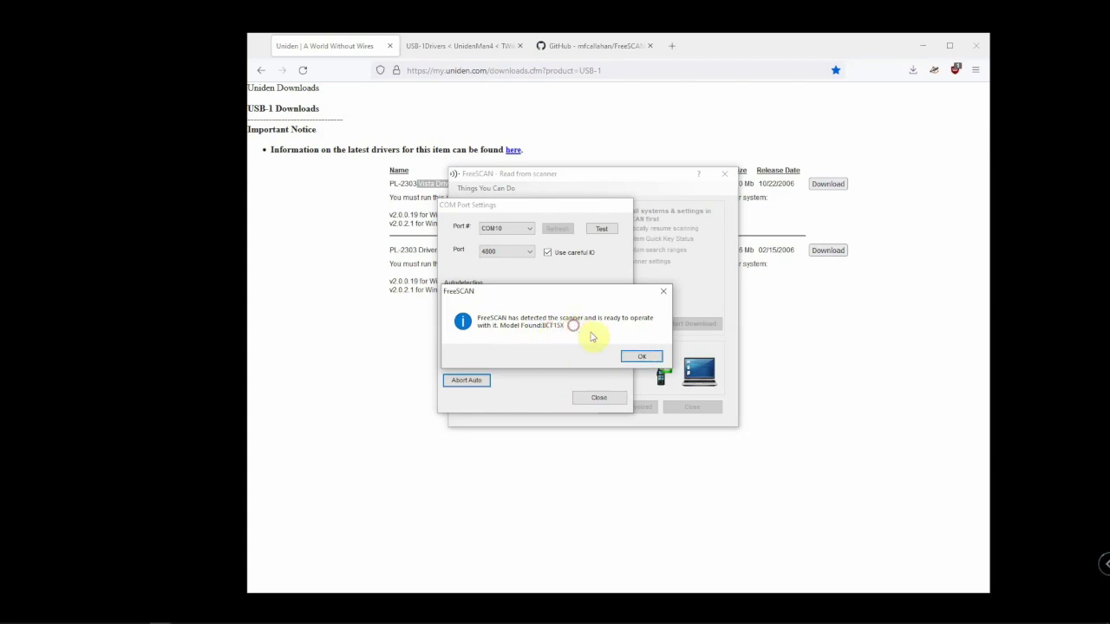
left_click(636, 356)
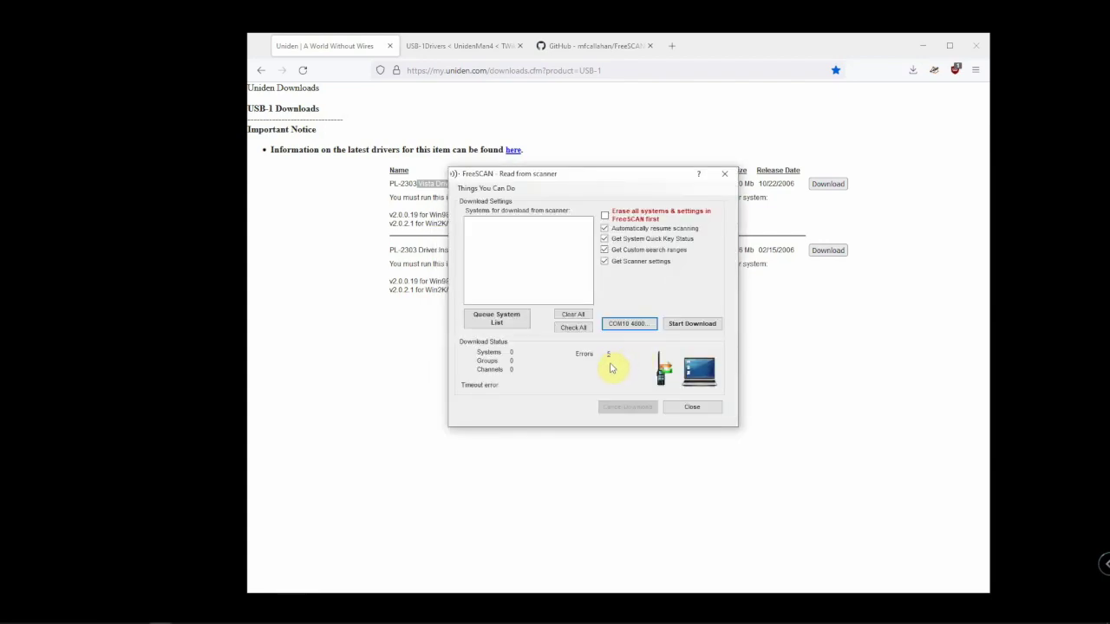
Step: Download the BCT15X's 7 systems, 7 groups and 97 channels, queueing the system list
left_click(690, 326)
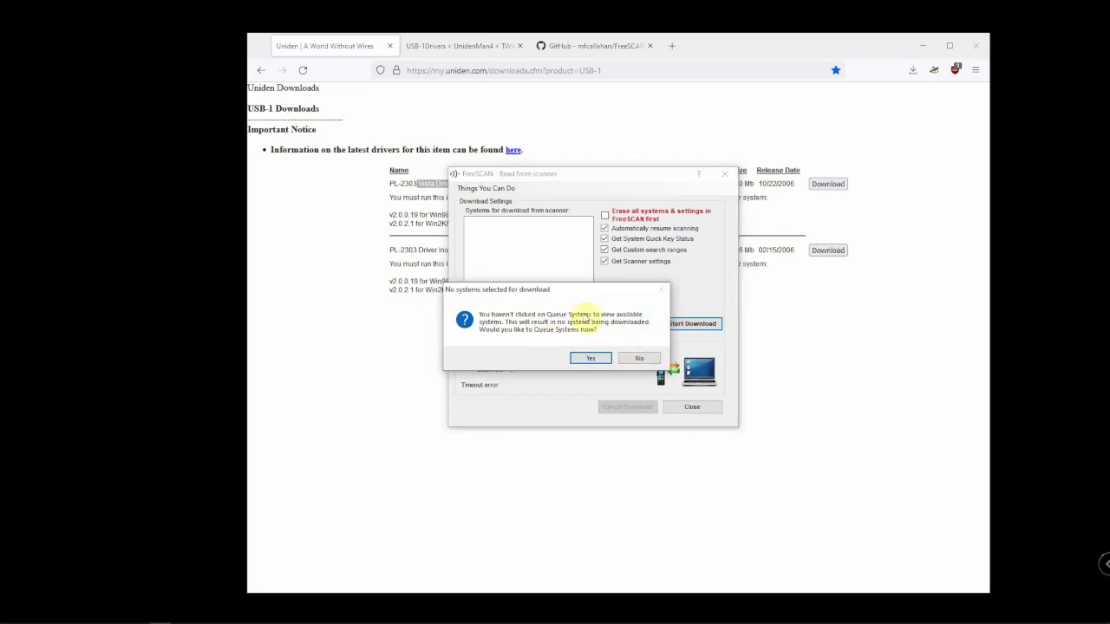
left_click(588, 360)
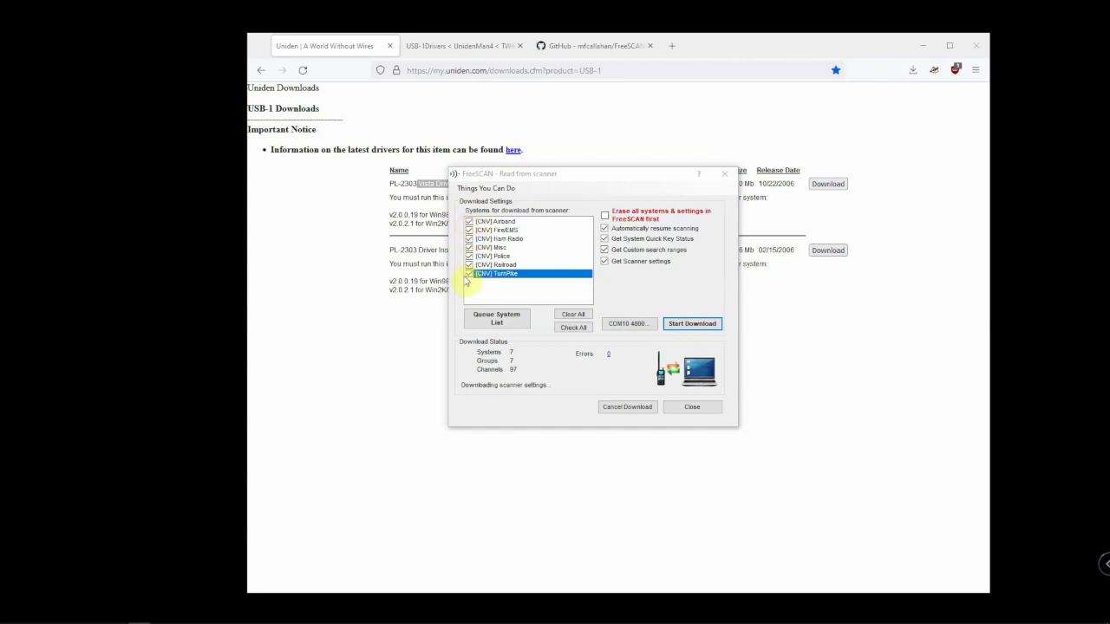
left_click(697, 409)
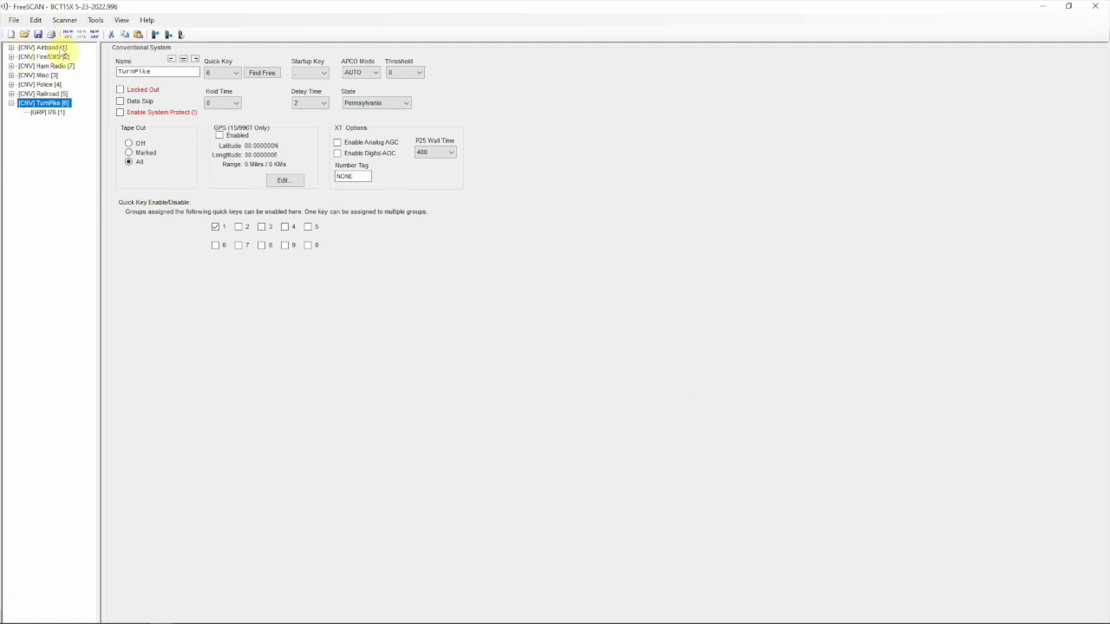
Step: Expand Airband, Fire/EMS, Ham Radio, Misc, Police, Railroad and TurnPike to show their groups
left_click(10, 47)
left_click(10, 65)
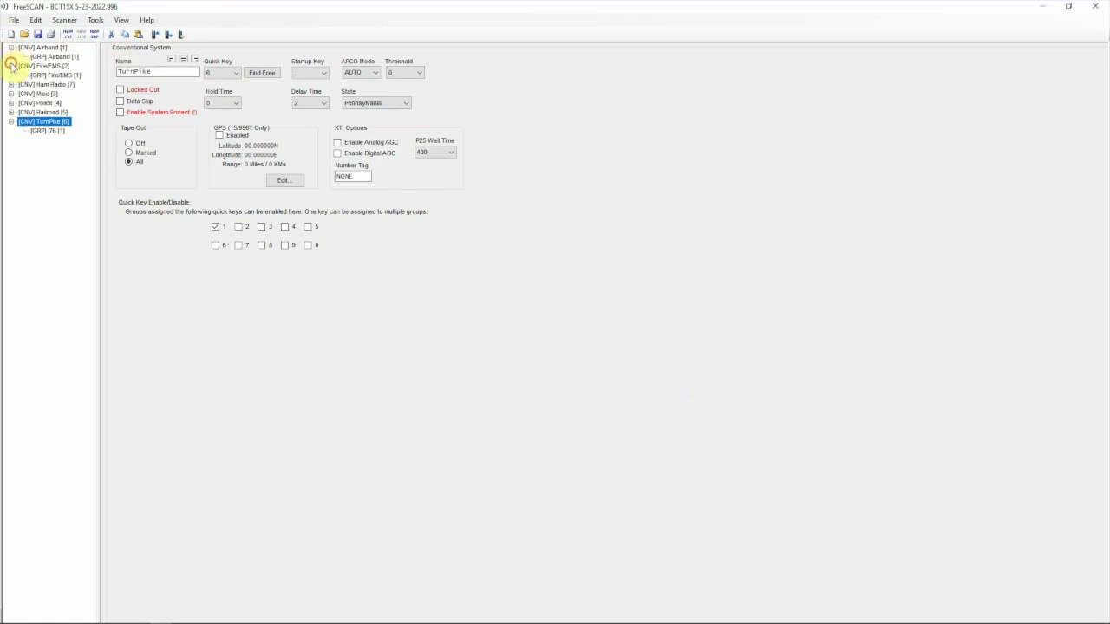
left_click(10, 84)
left_click(10, 103)
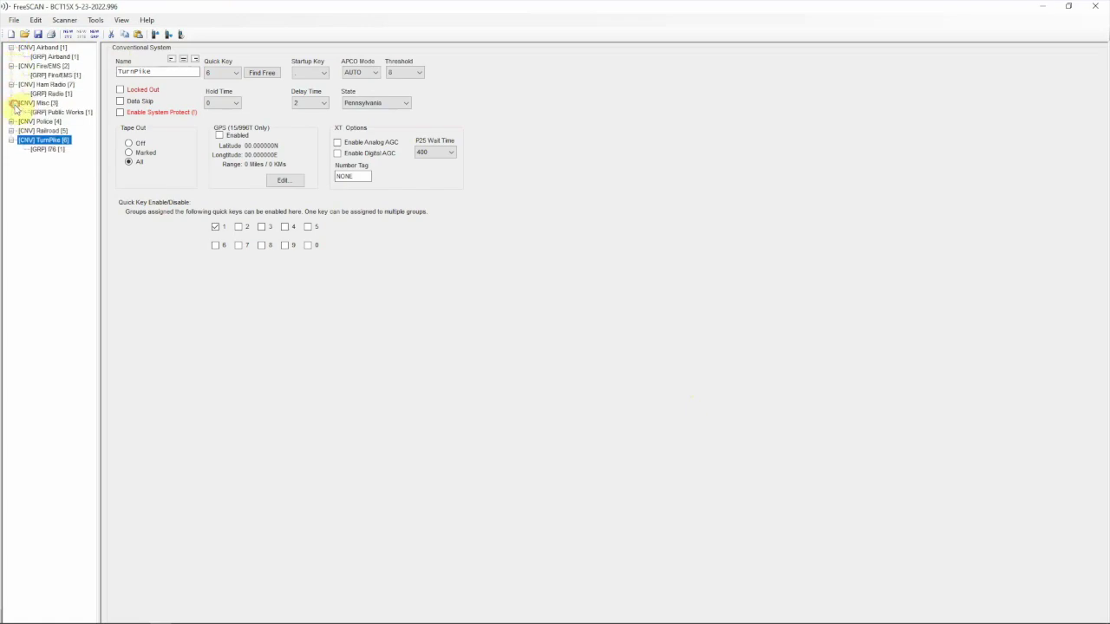
left_click(11, 121)
left_click(10, 139)
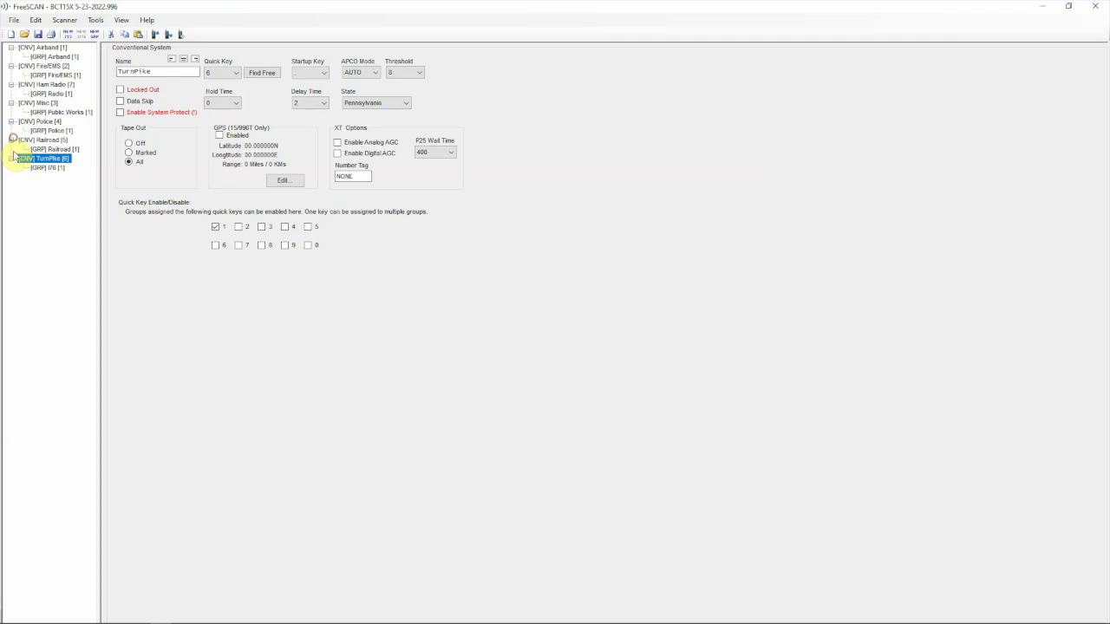
left_click(10, 158)
left_click(10, 158)
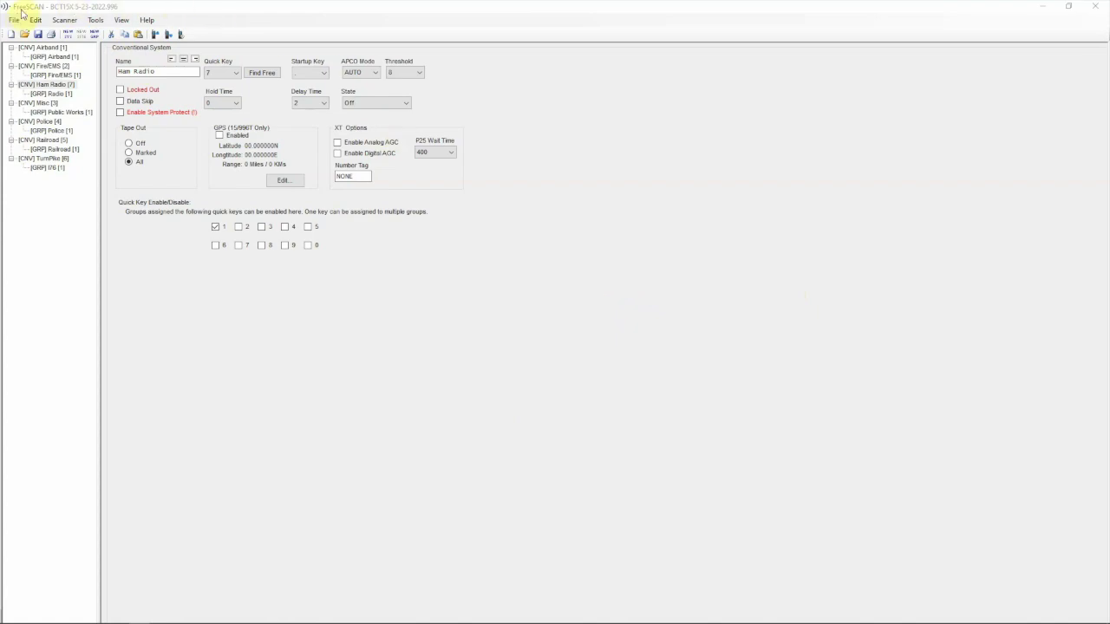
Step: Open the BCT15X virtual control from the Ham Radio system, then close it back to the main window
left_click(66, 27)
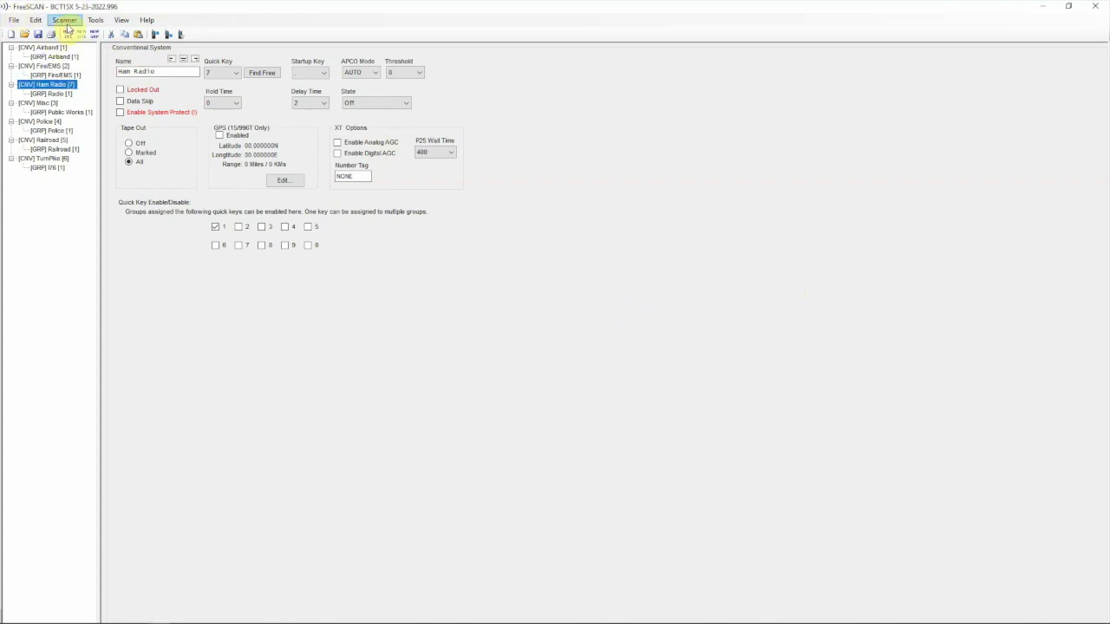
left_click(66, 24)
left_click(91, 69)
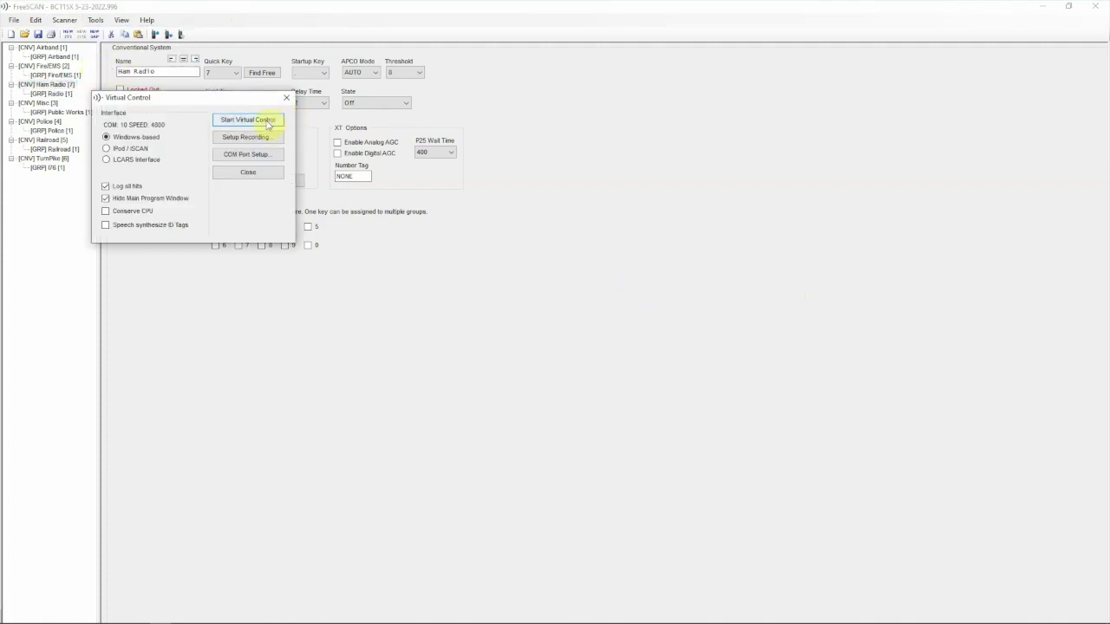
left_click(261, 121)
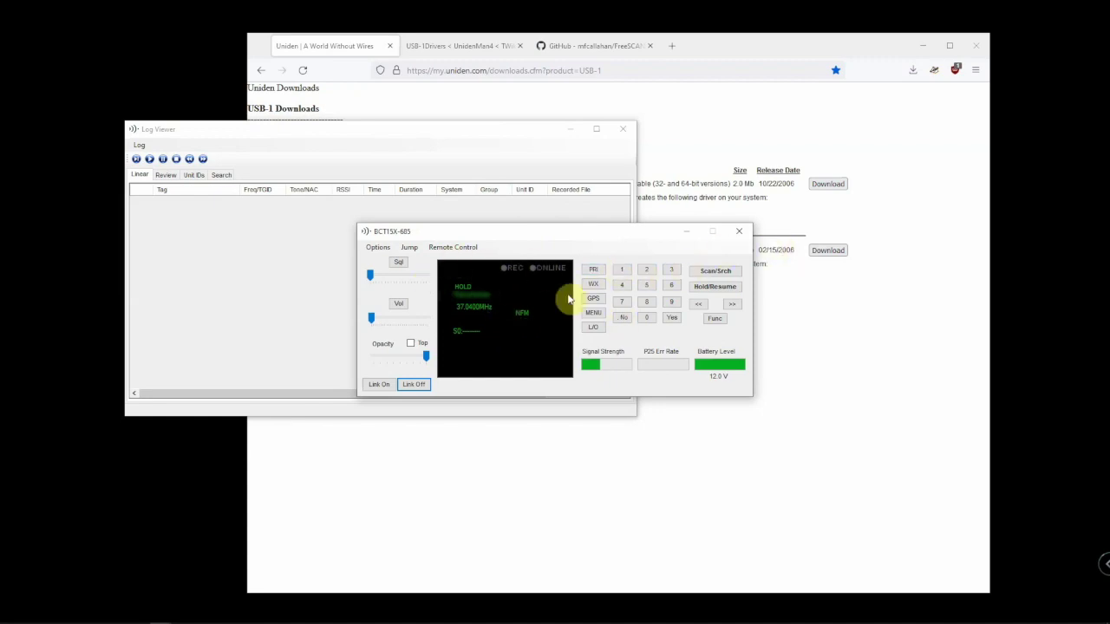
left_click(739, 231)
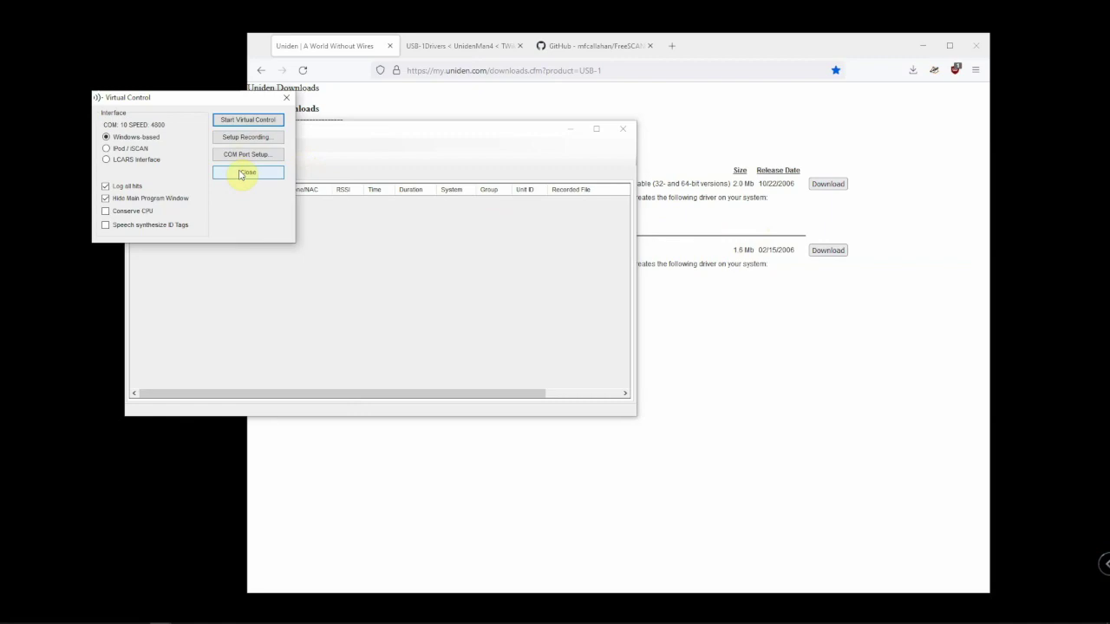
left_click(242, 173)
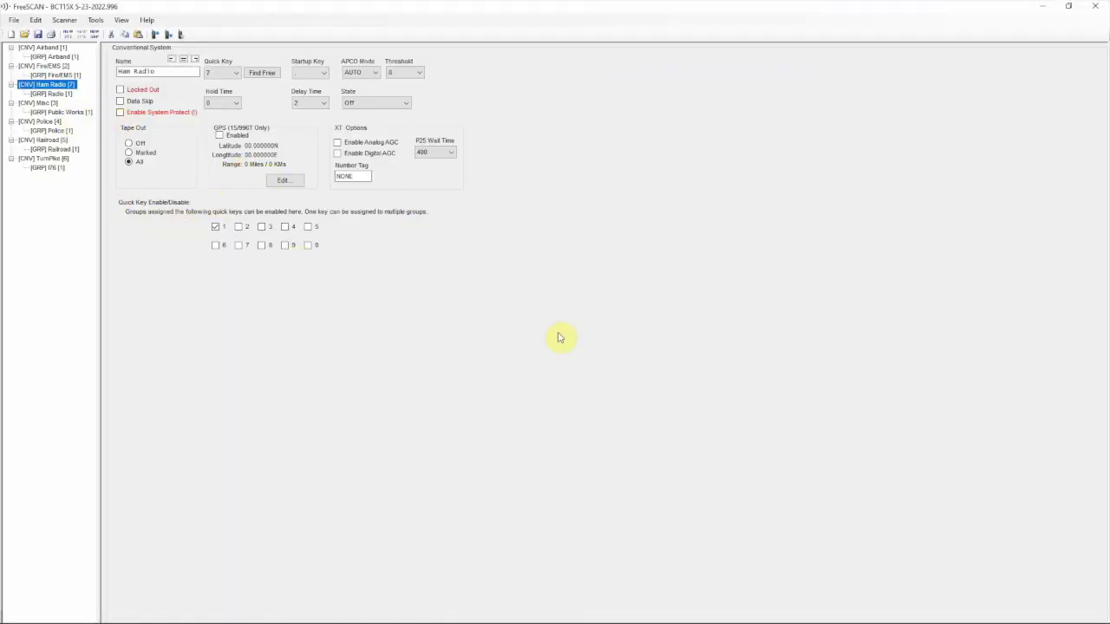
Step: Create a new conventional system named 'Test' using the NEW SYS toolbar button
left_click(42, 48)
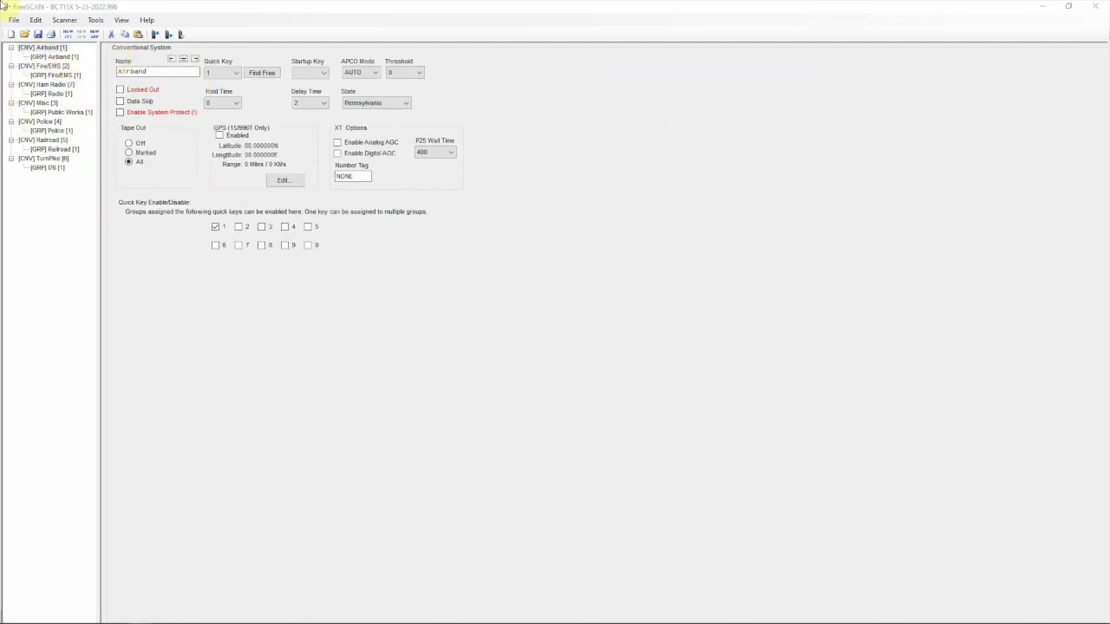
left_click(144, 58)
left_click(66, 35)
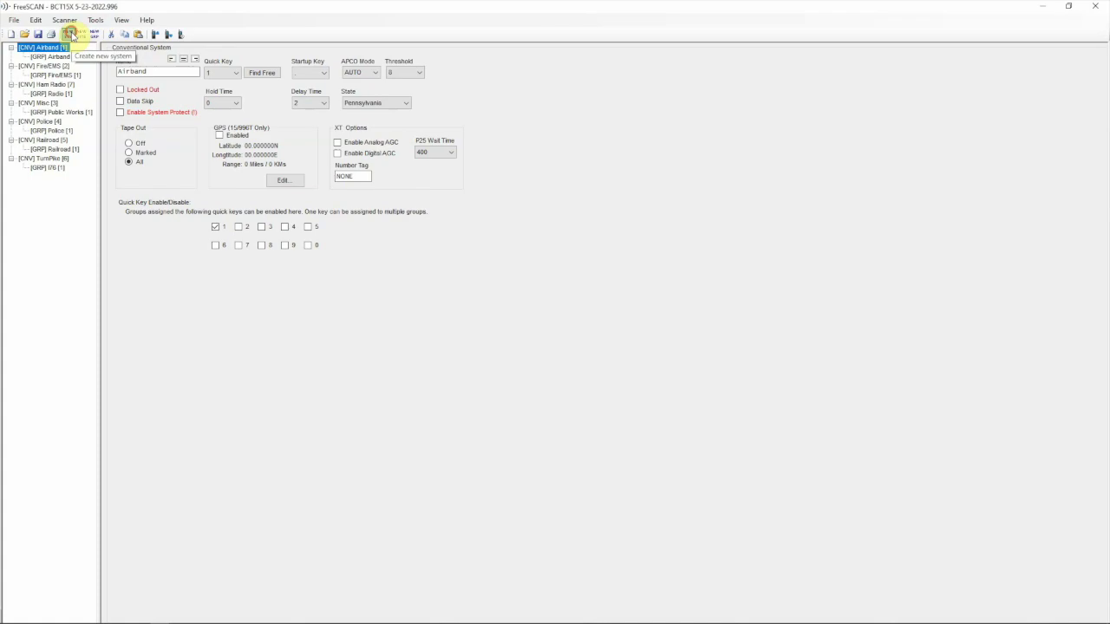
left_click(69, 33)
left_click(169, 248)
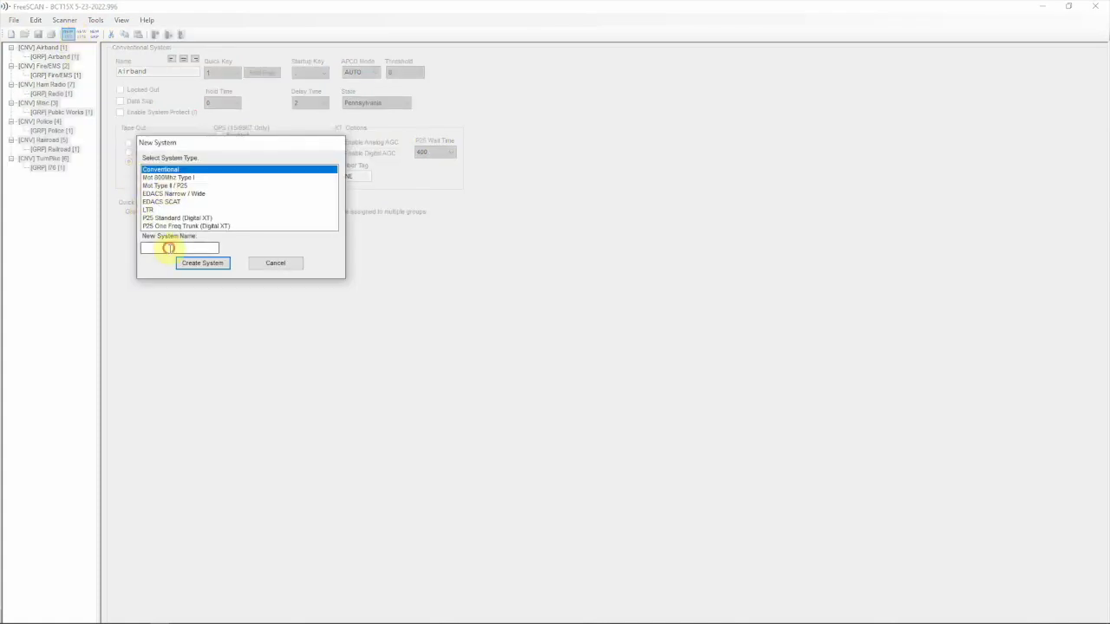
type("Test")
left_click(219, 263)
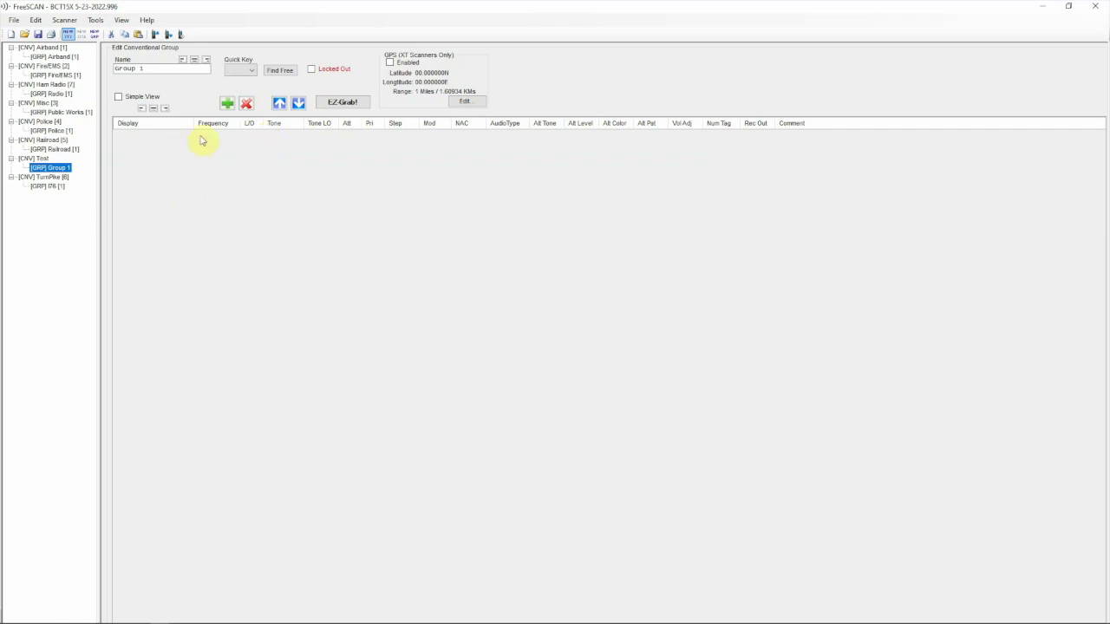
Step: Add a blank channel to Group 1, then delete it again
left_click(227, 104)
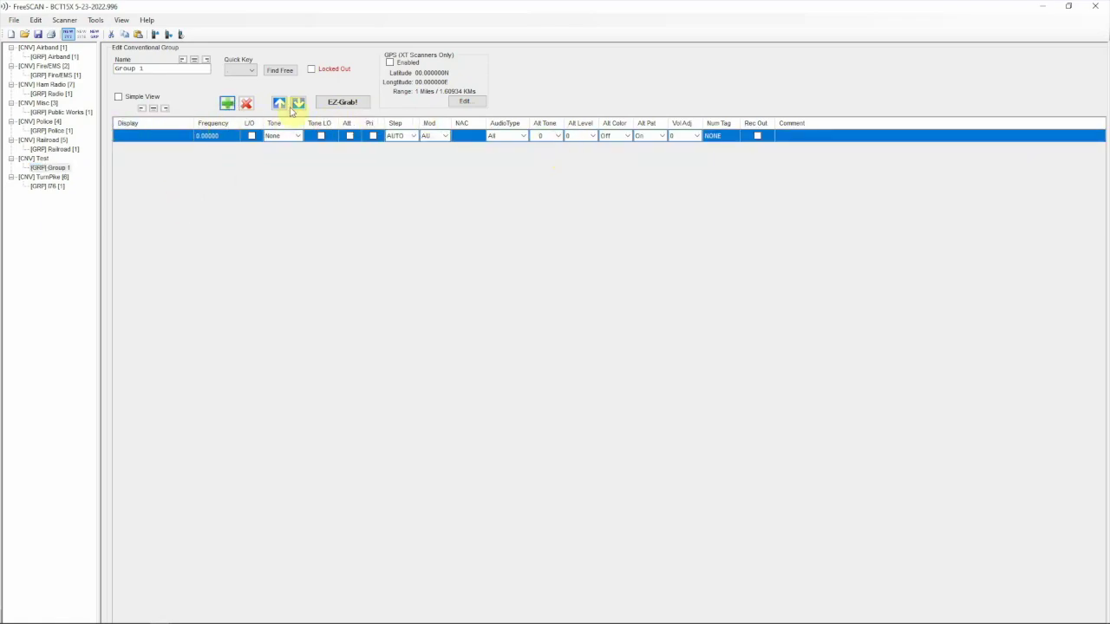
left_click(246, 103)
left_click(586, 356)
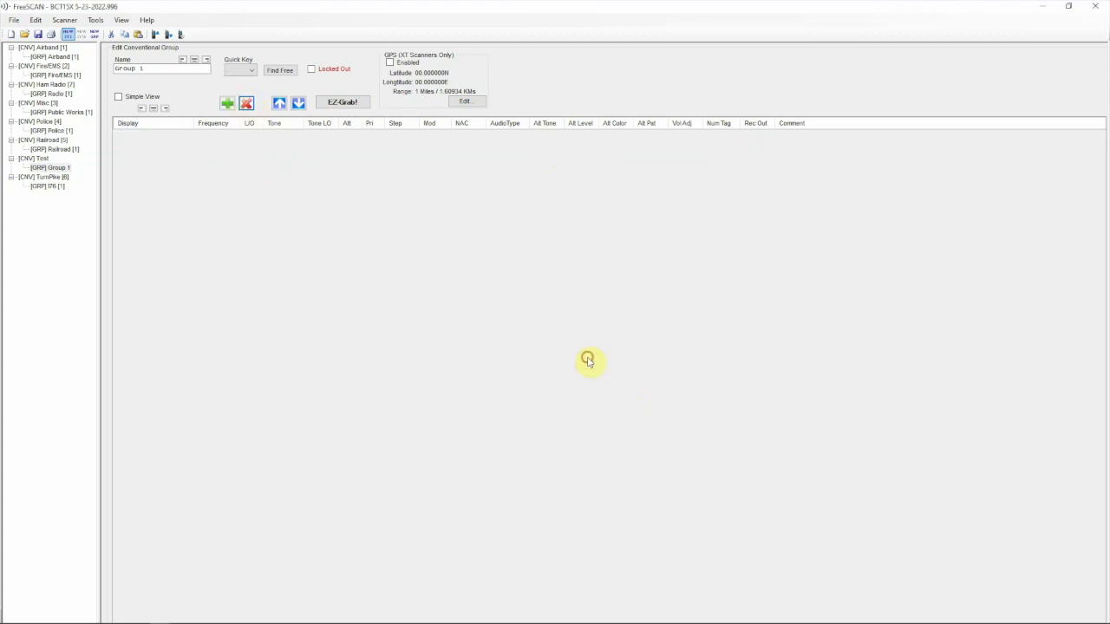
Step: Open EZ-Grab, close the Log Viewer, and place RadioReference's Shannon County page beside it
left_click(321, 100)
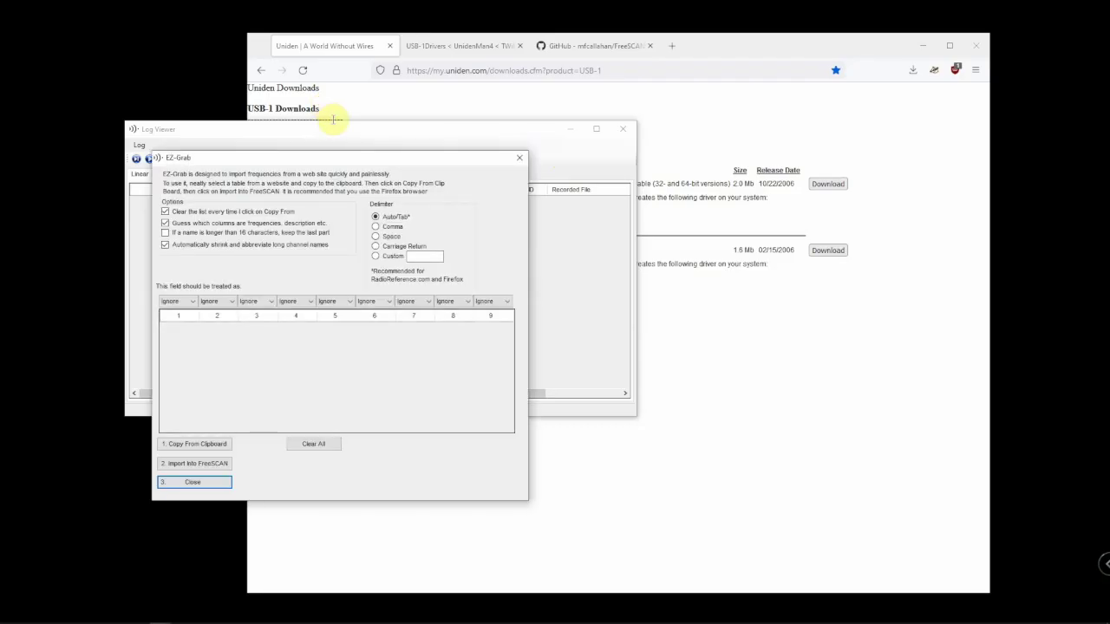
left_click_drag(307, 157, 452, 155)
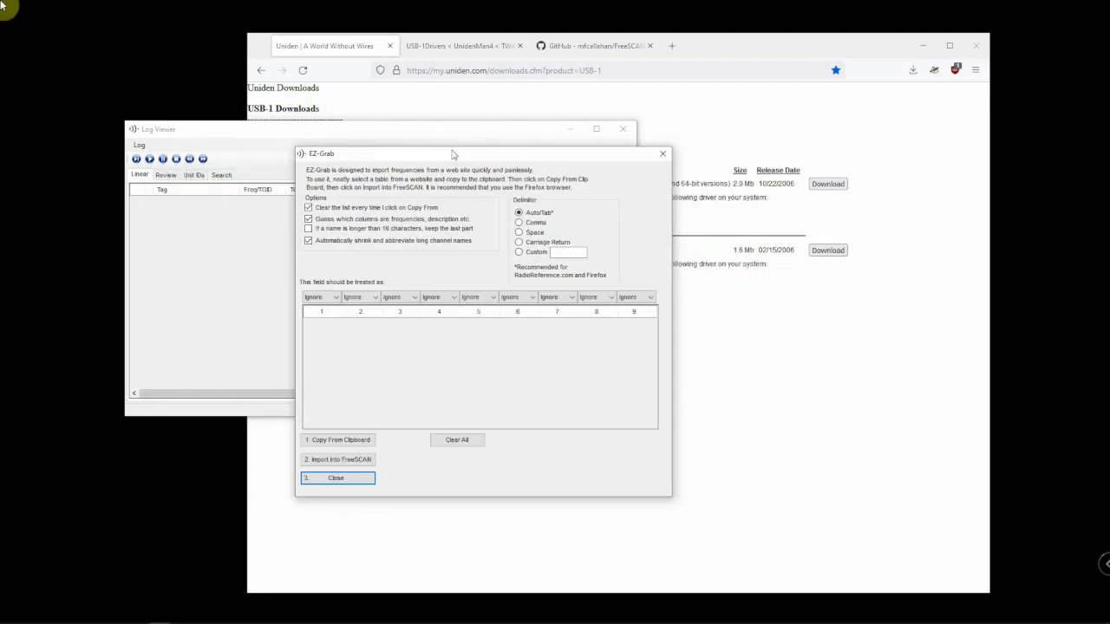
left_click(622, 128)
double_click(704, 36)
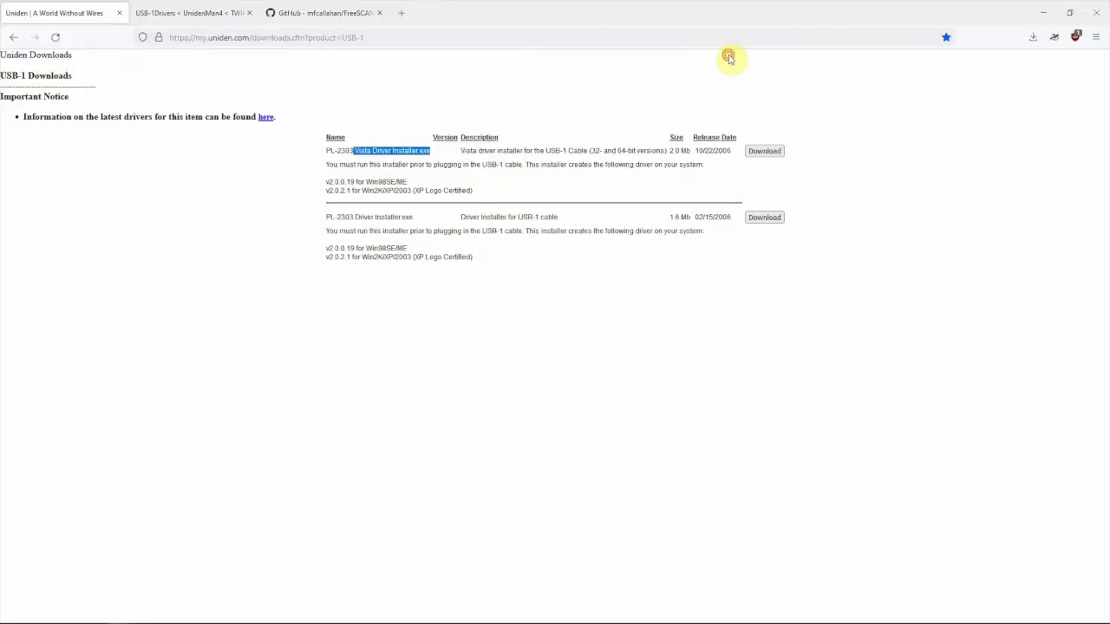
mouse_move(26, 617)
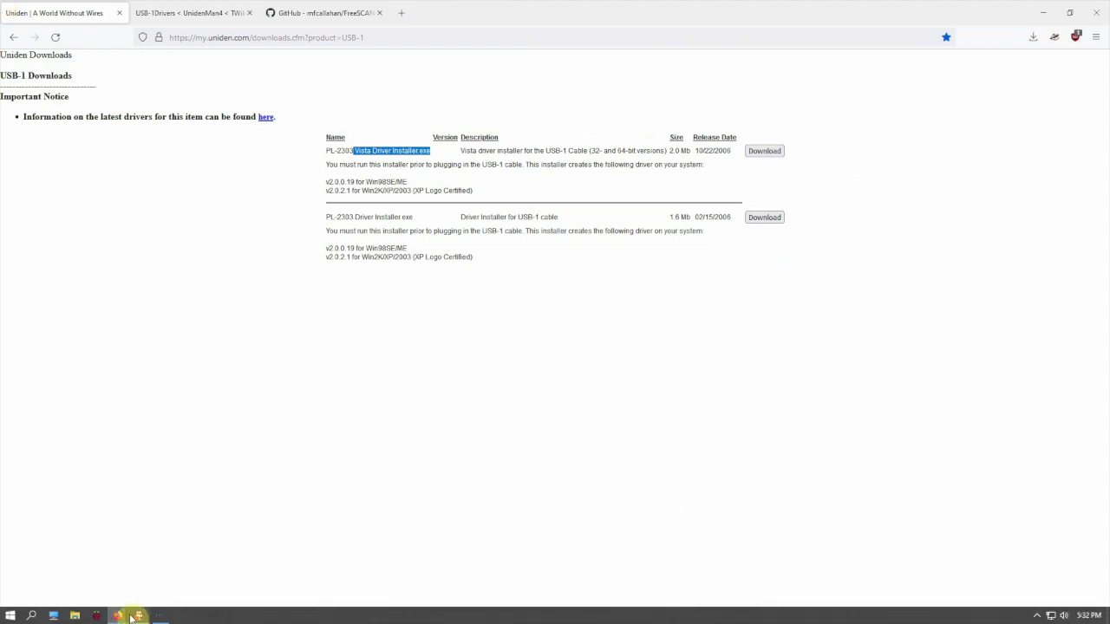
left_click(165, 616)
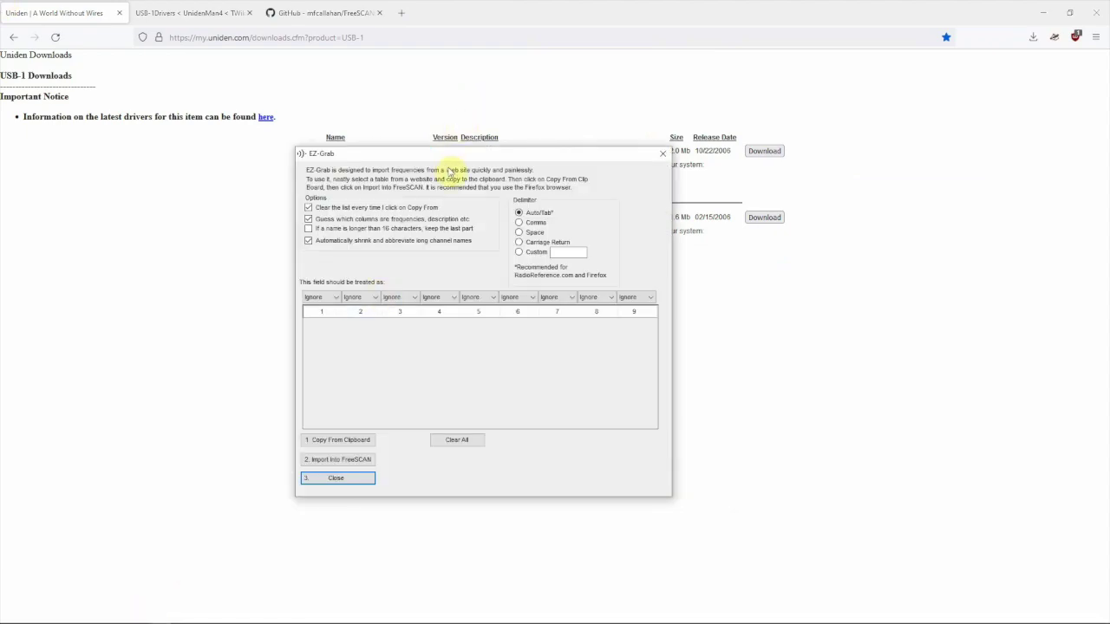
left_click_drag(464, 154, 500, 156)
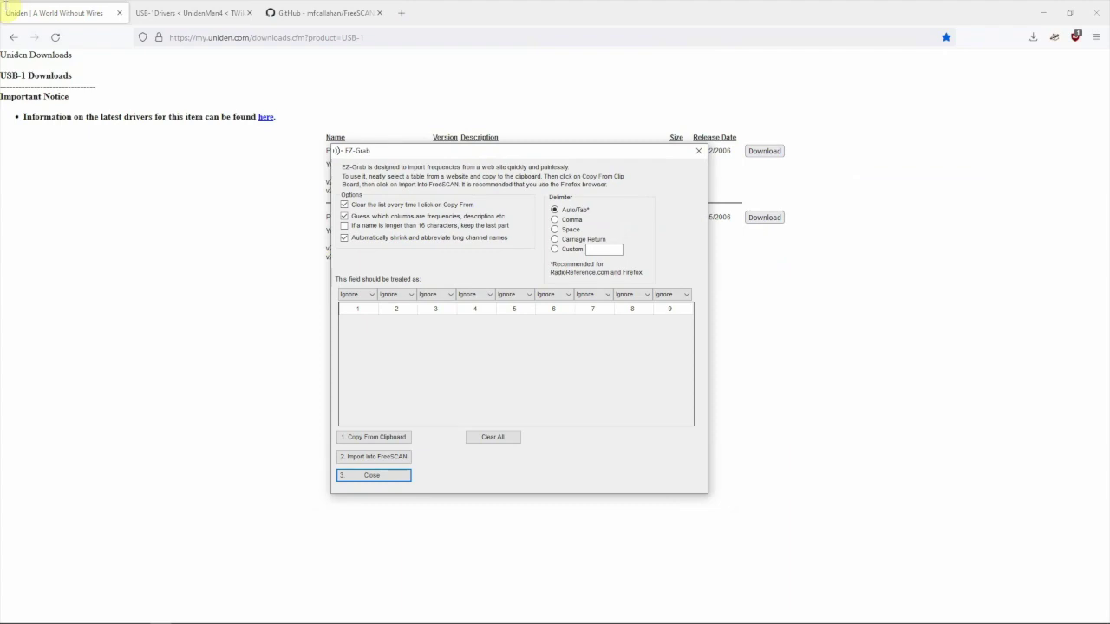
key("alt+Tab")
left_click_drag(898, 18, 592, 69)
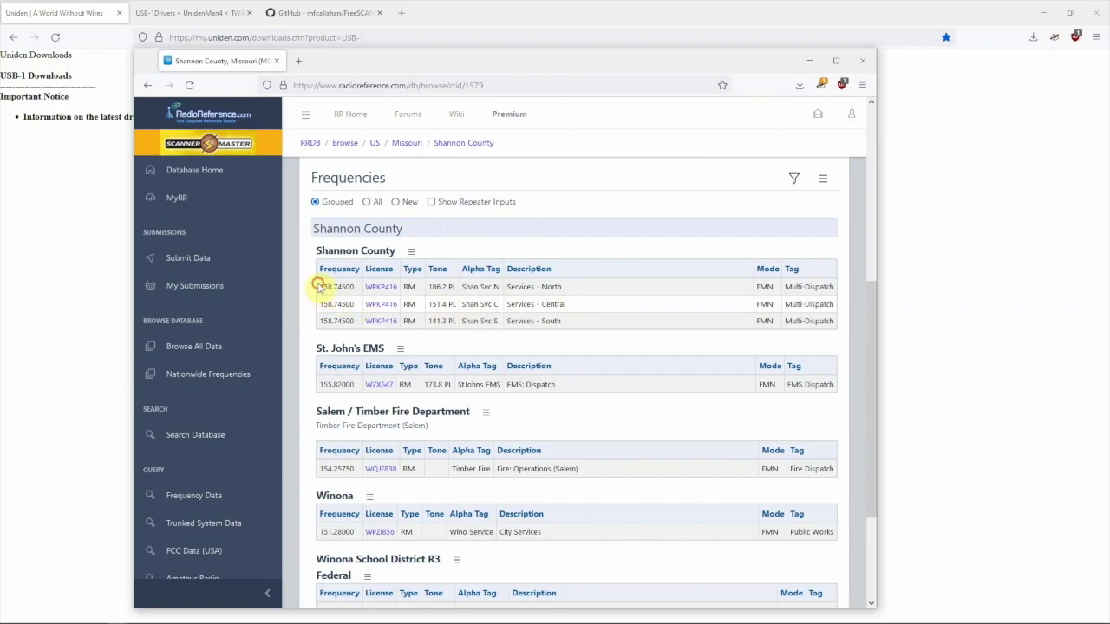
Step: Copy the three Shannon County frequency rows from RadioReference, then minimise the browser
left_click_drag(319, 286, 839, 324)
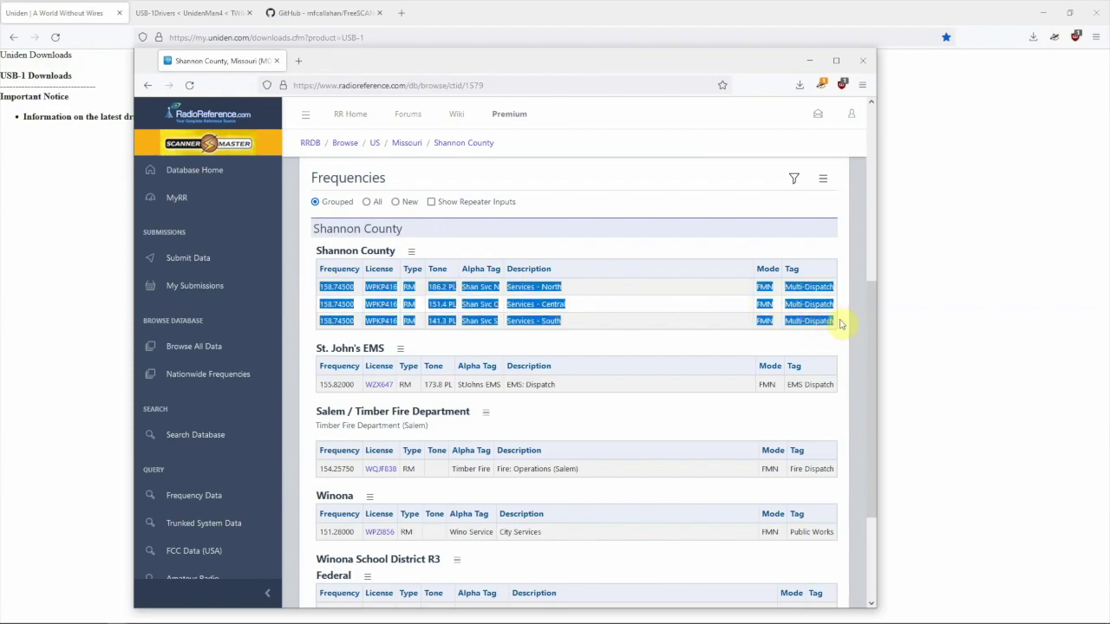
right_click(815, 321)
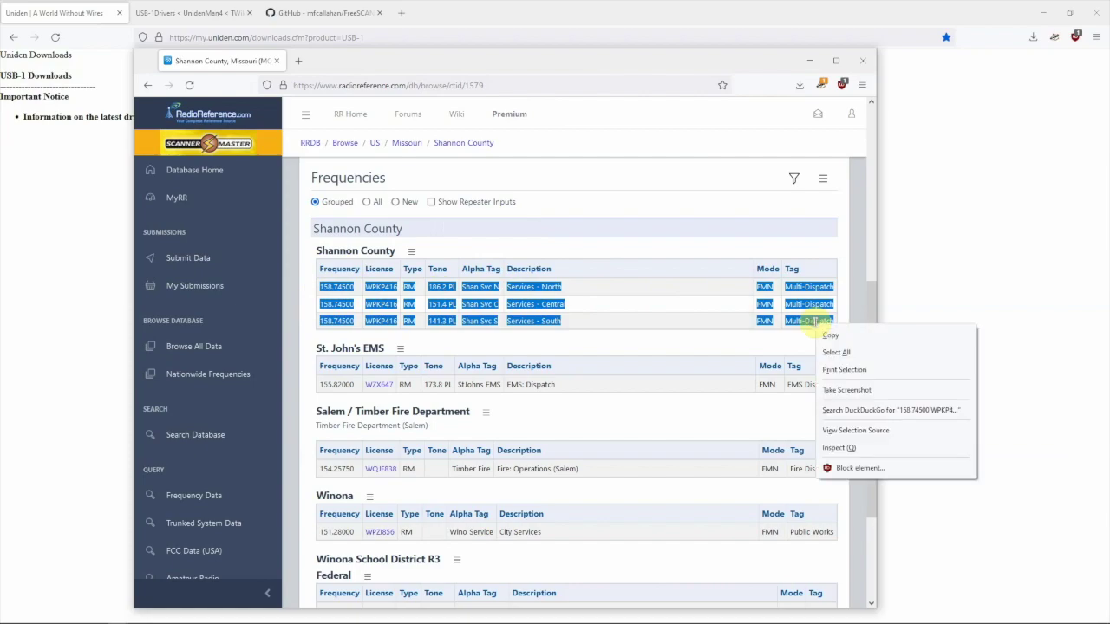
left_click(833, 335)
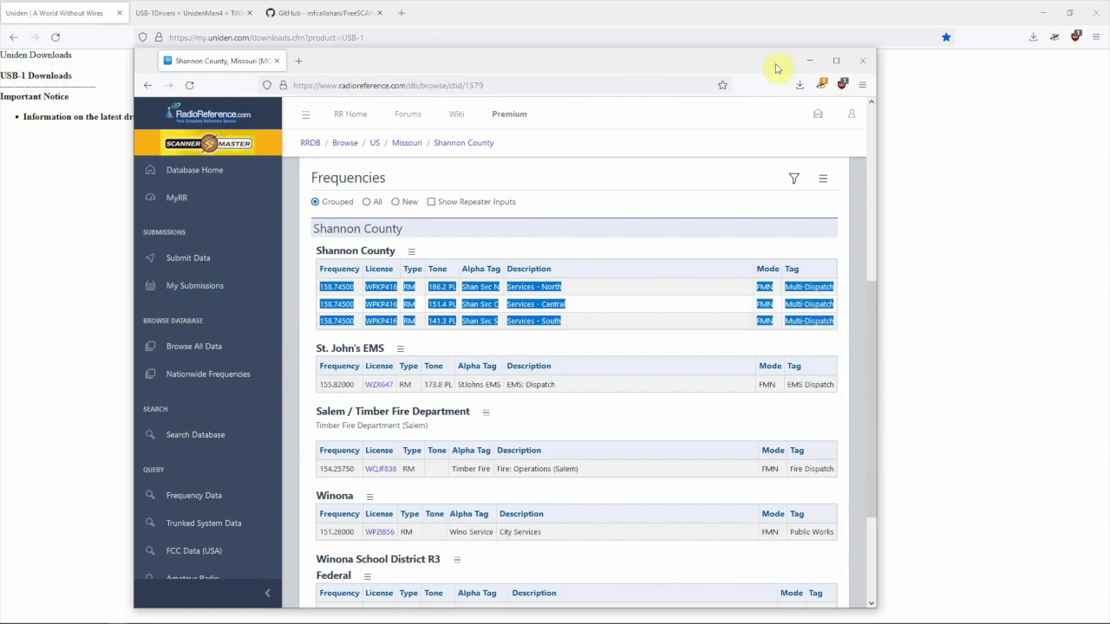
left_click(807, 61)
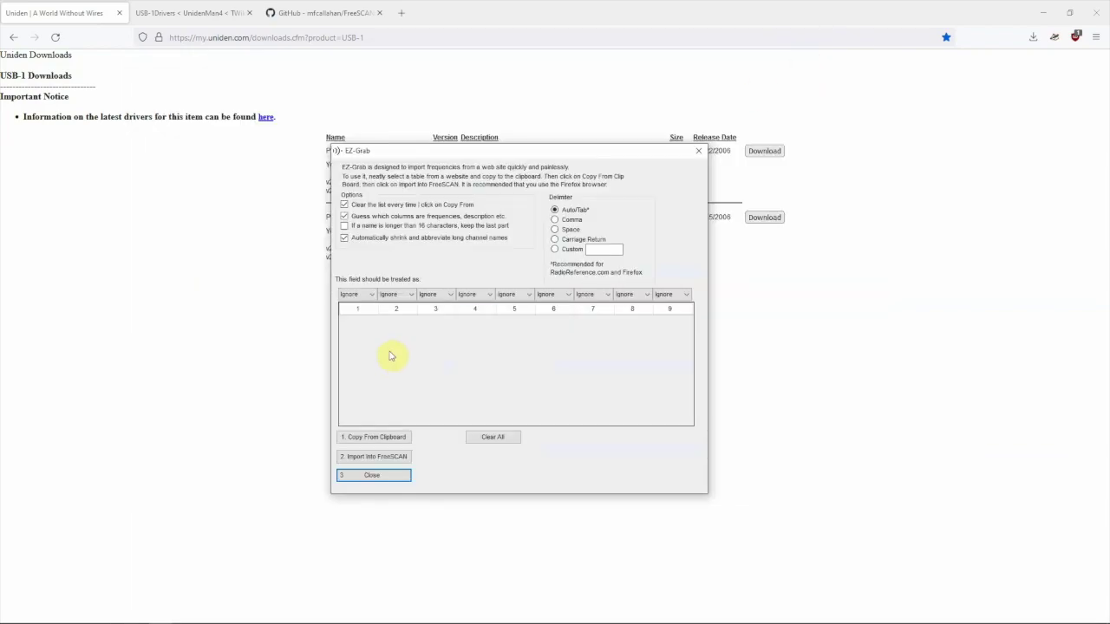
Step: Paste the three copied Shannon County rows into EZ-Grab with column 1 treated as Frequency
left_click(390, 441)
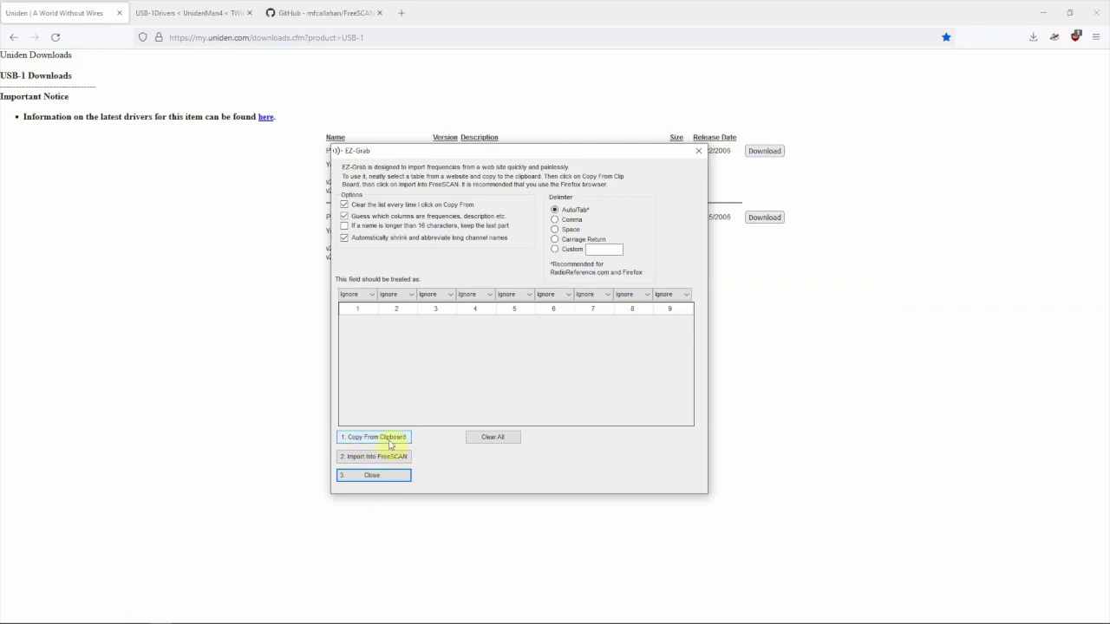
left_click(390, 442)
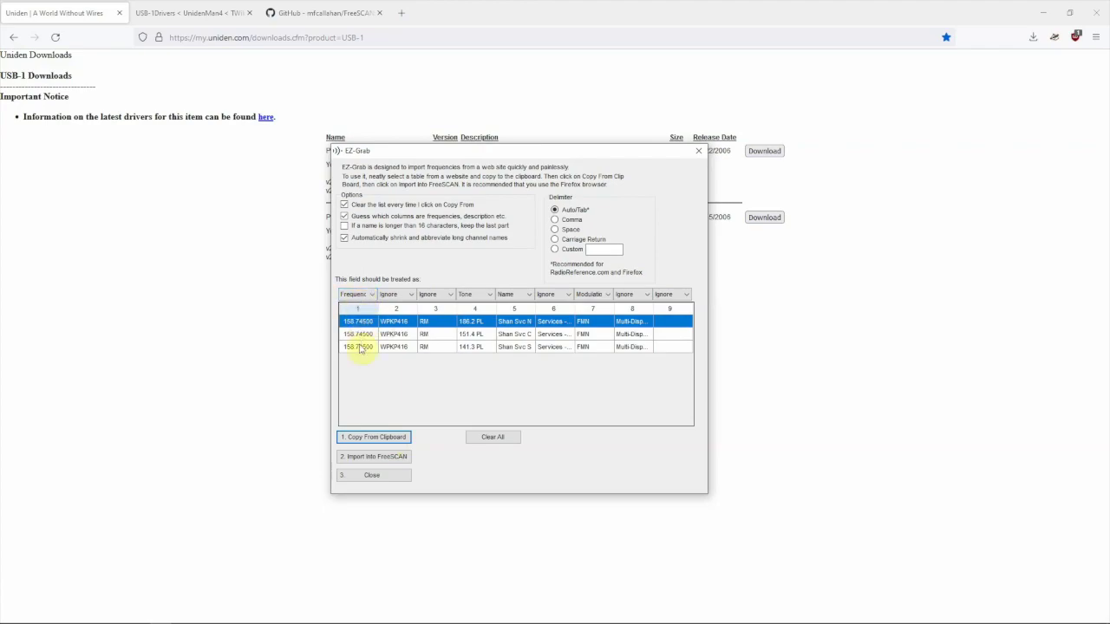
left_click(371, 294)
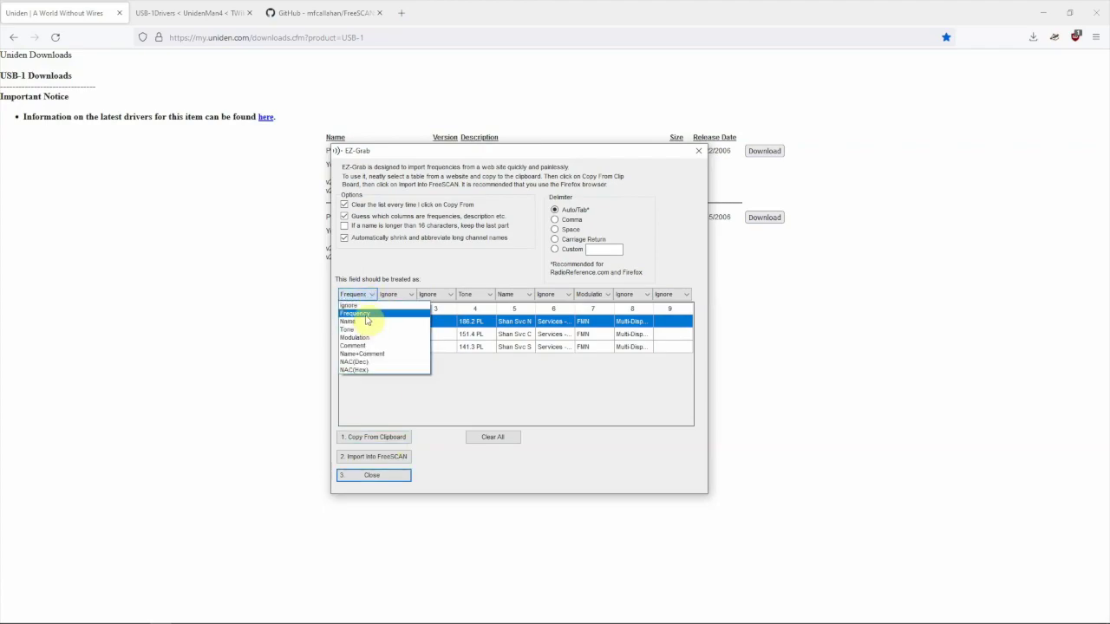
left_click(366, 316)
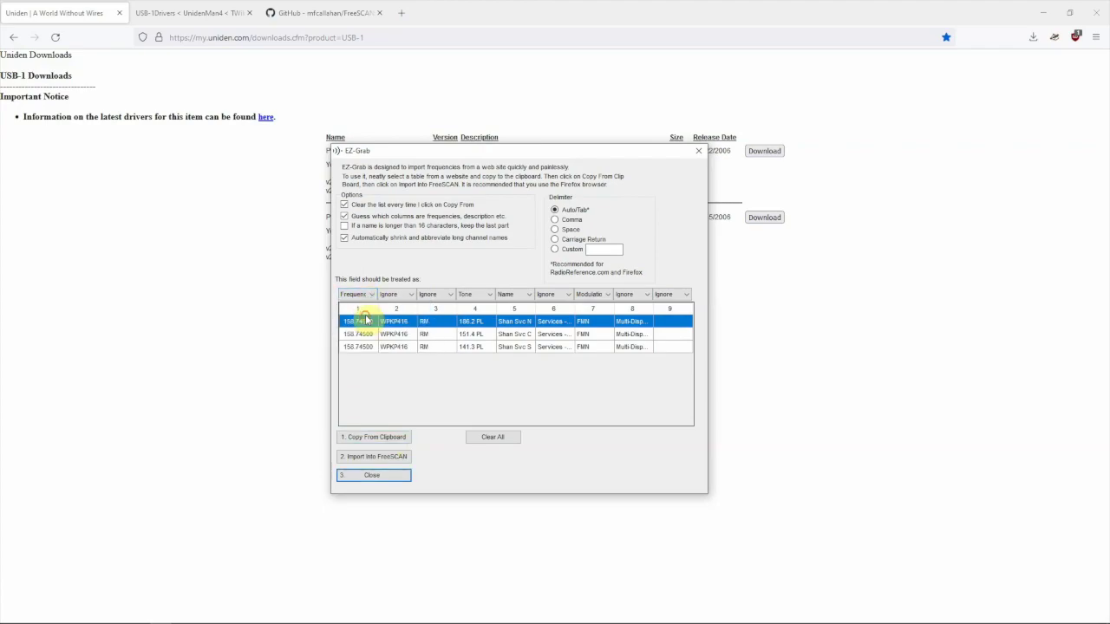
Step: Import the channels Shan Svc N, C and S into Test Group 1, then close EZ-Grab
left_click(380, 457)
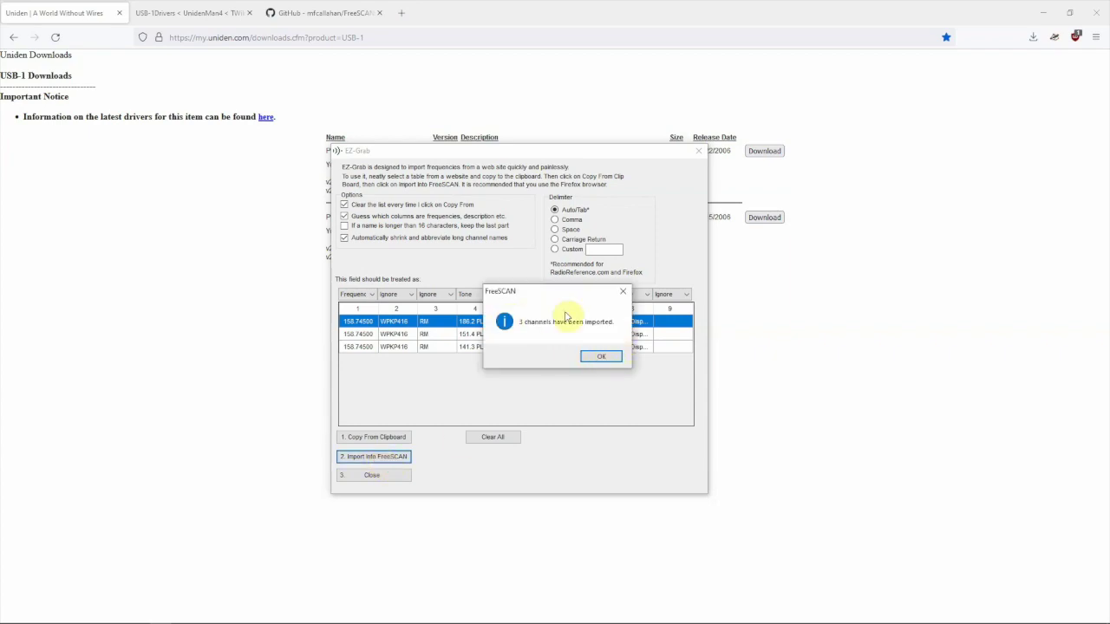
left_click(598, 360)
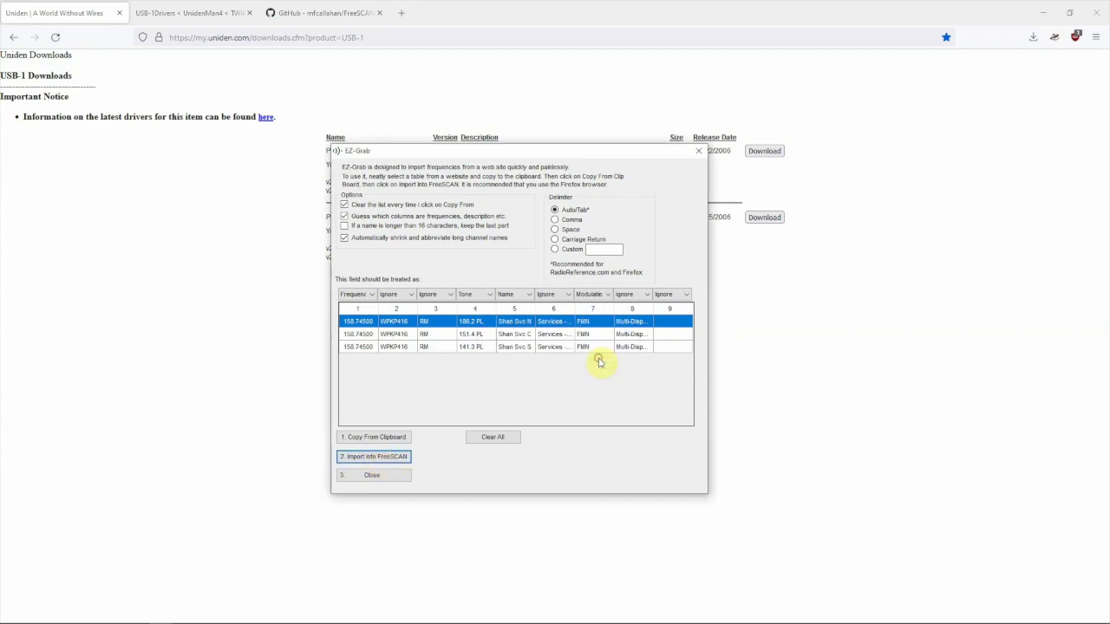
left_click(387, 480)
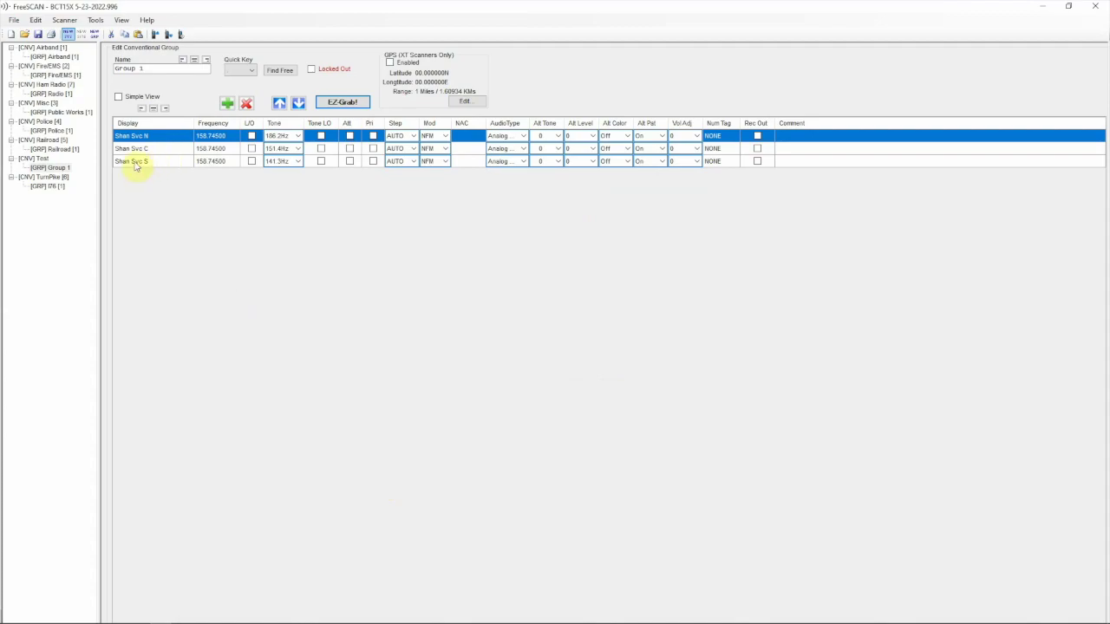